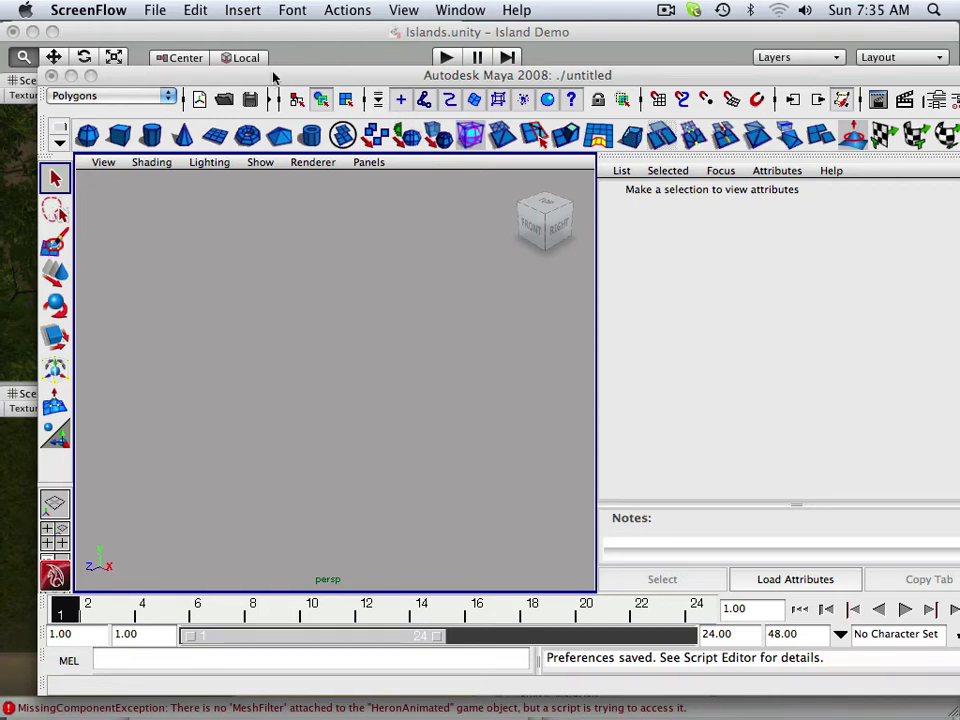
Bring the empty untitled Maya scene window in front of Unity and reposition it
drag(273, 77, 235, 32)
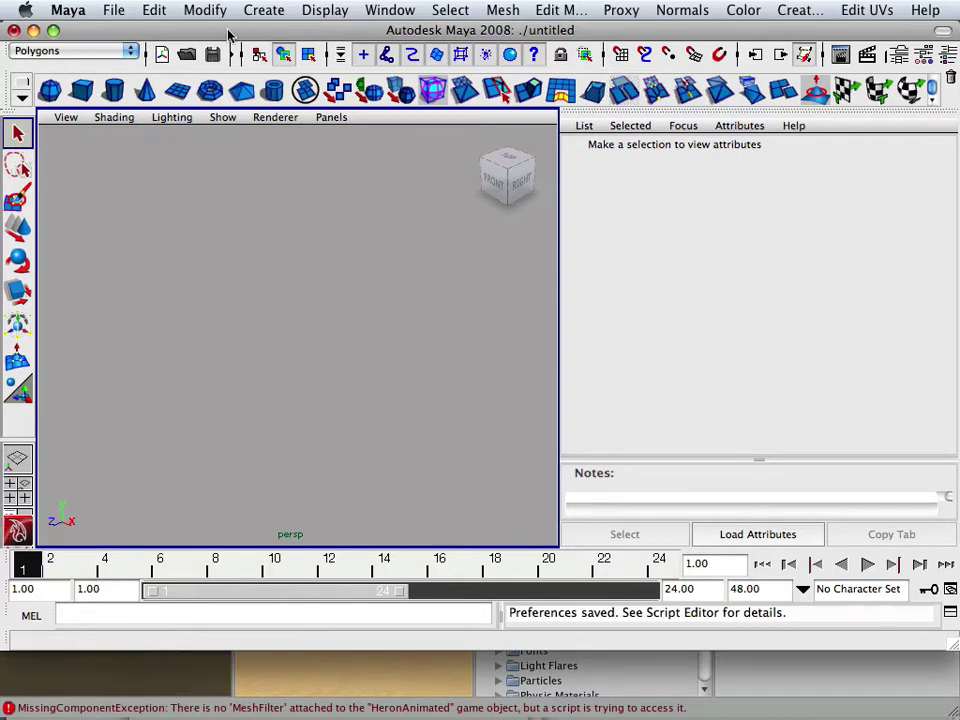
mouse_move(226, 33)
mouse_down()
mouse_move(236, 49)
mouse_move(221, 36)
mouse_up()
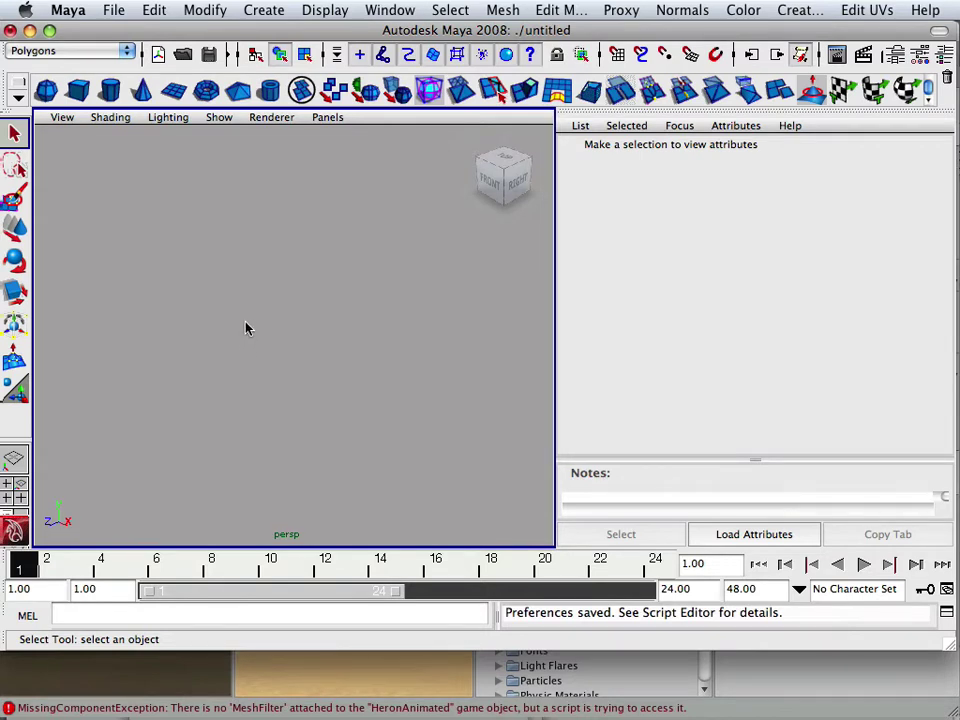
Start a new Maya scene without saving the current one
click(113, 11)
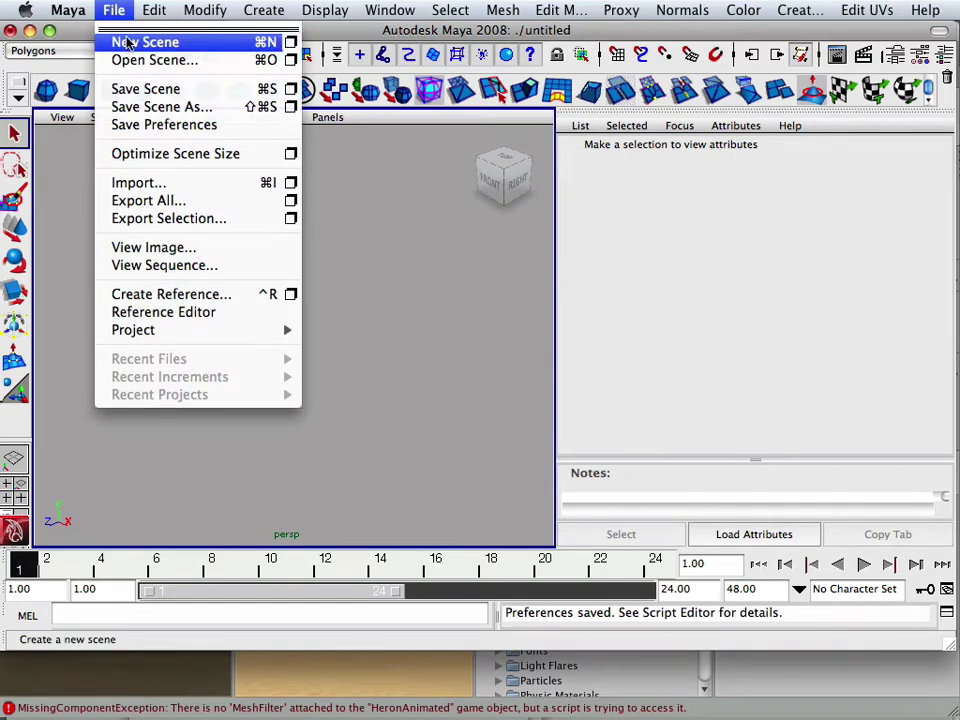
click(128, 44)
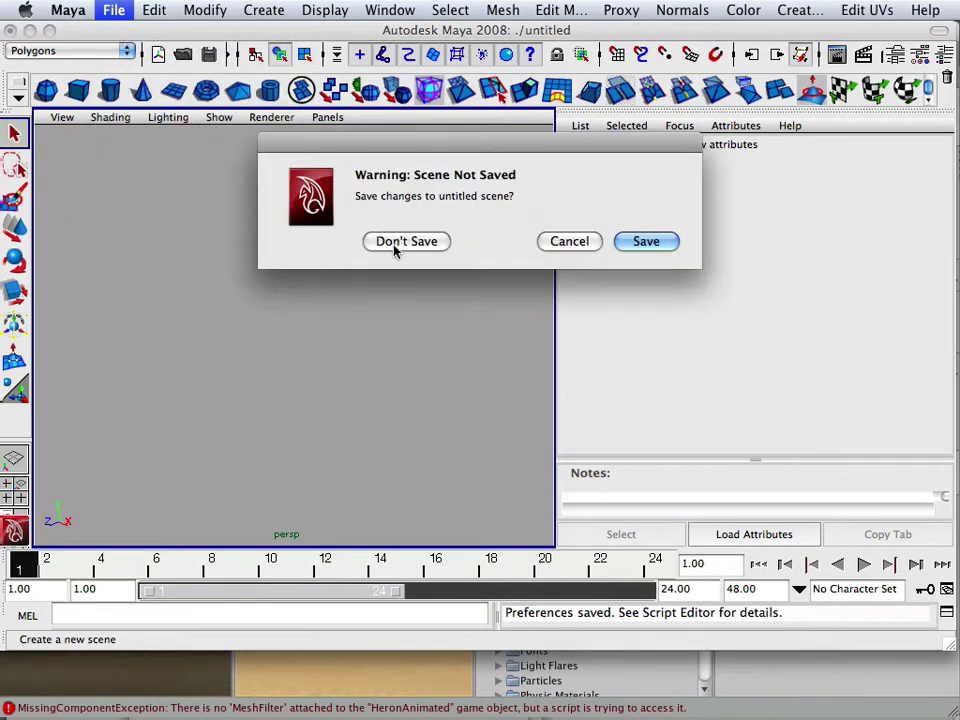
click(396, 243)
Set the linear working unit to meter in Preferences and save
click(390, 10)
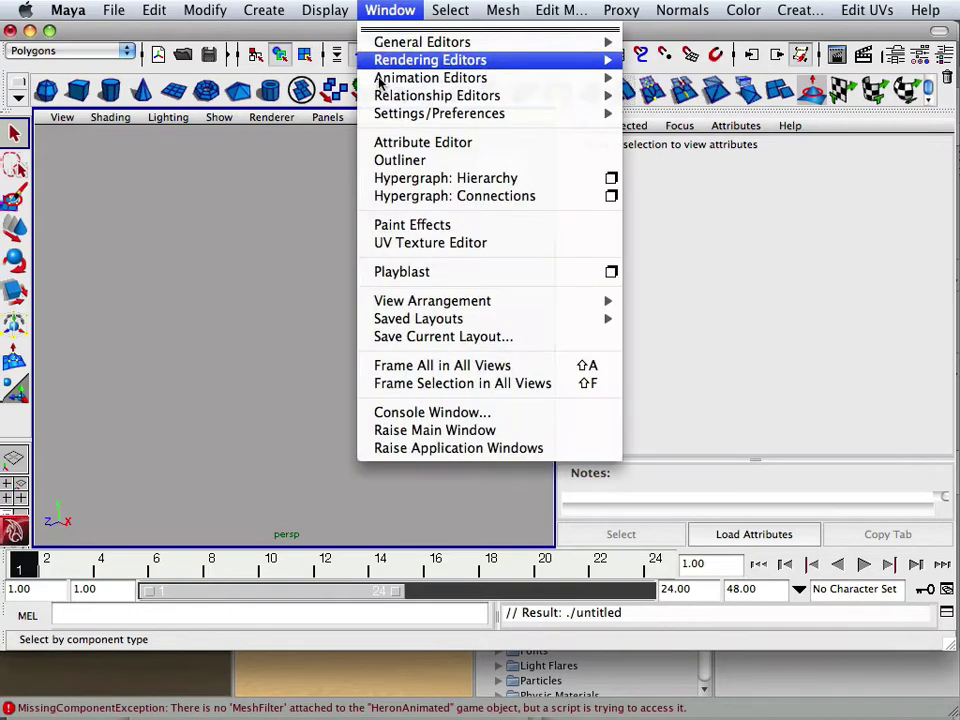
mouse_move(410, 116)
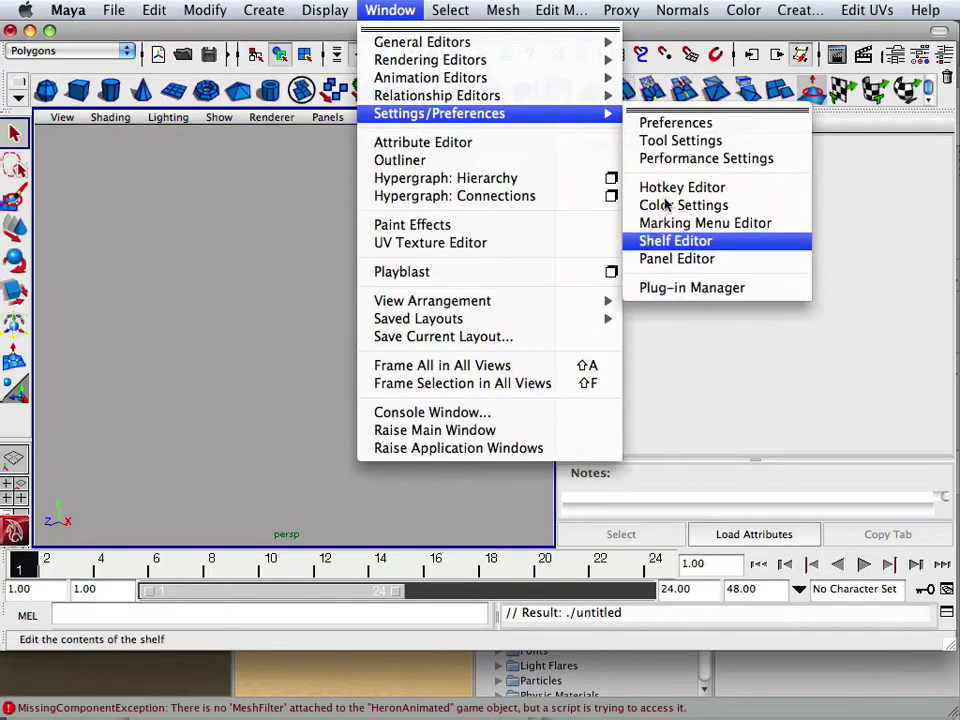
click(662, 122)
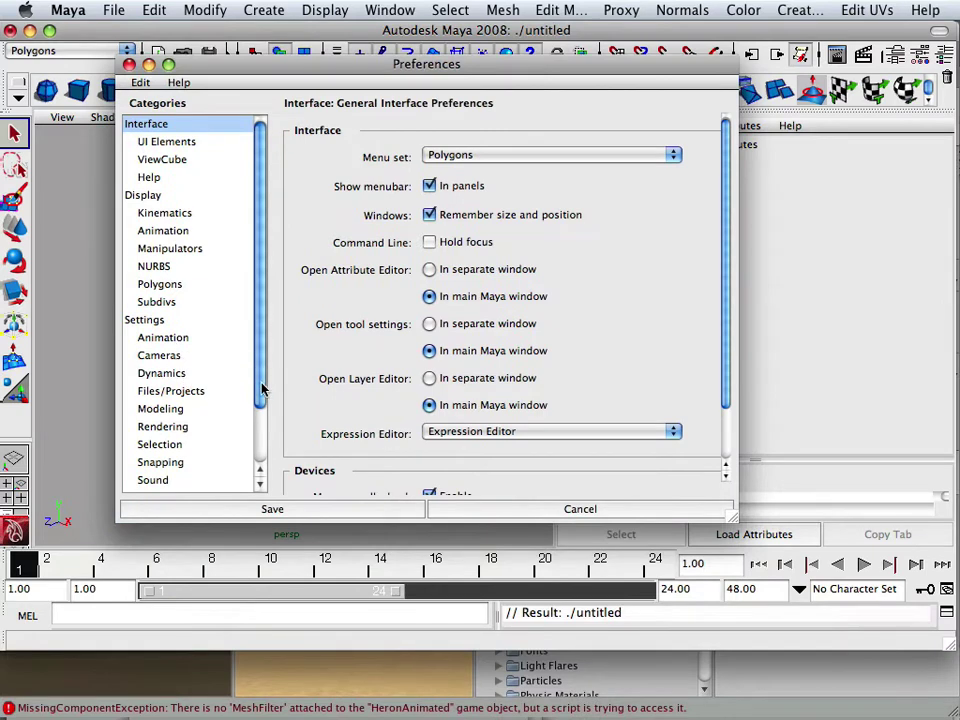
scroll(261, 388, down, 2)
click(220, 290)
click(458, 215)
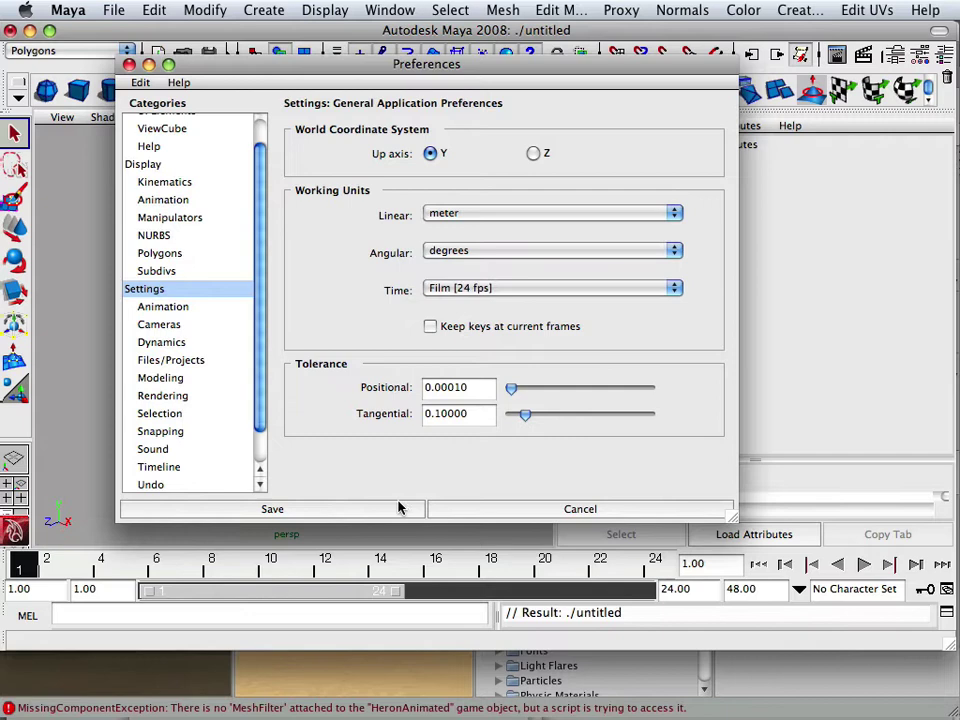
click(322, 512)
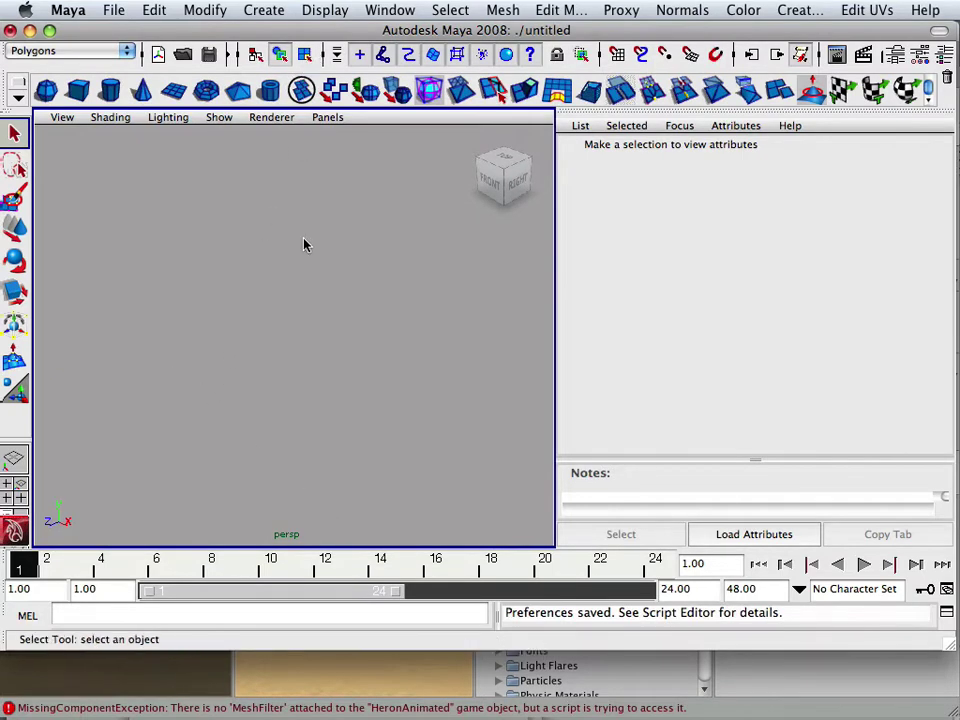
Create polygon cube pCube1 at the origin and dolly the camera in on it
click(79, 94)
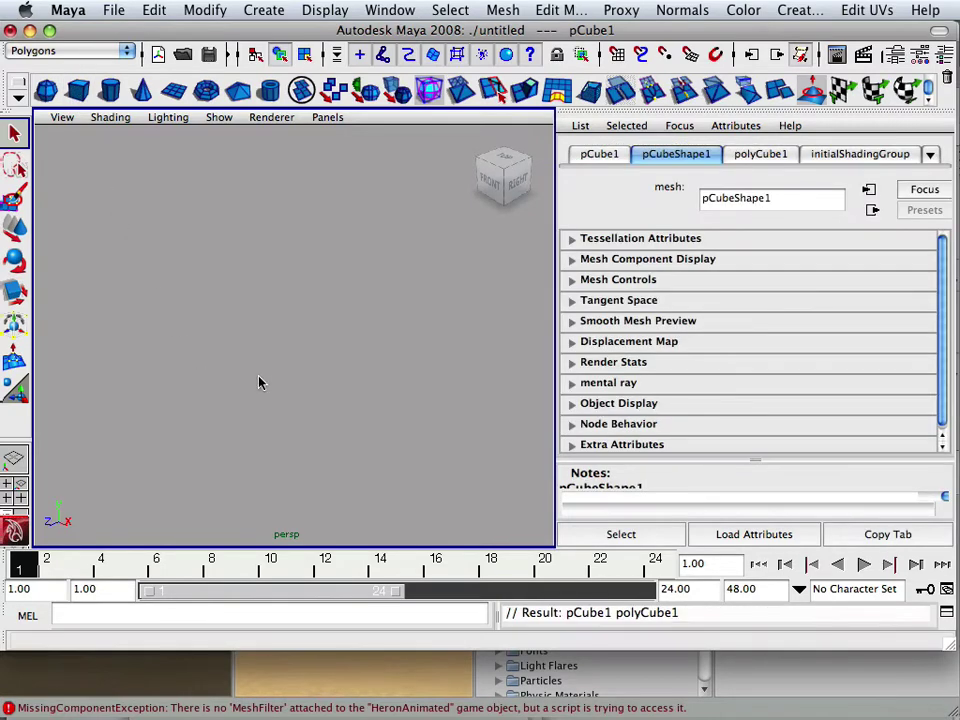
alt+right_drag(258, 382, 320, 363)
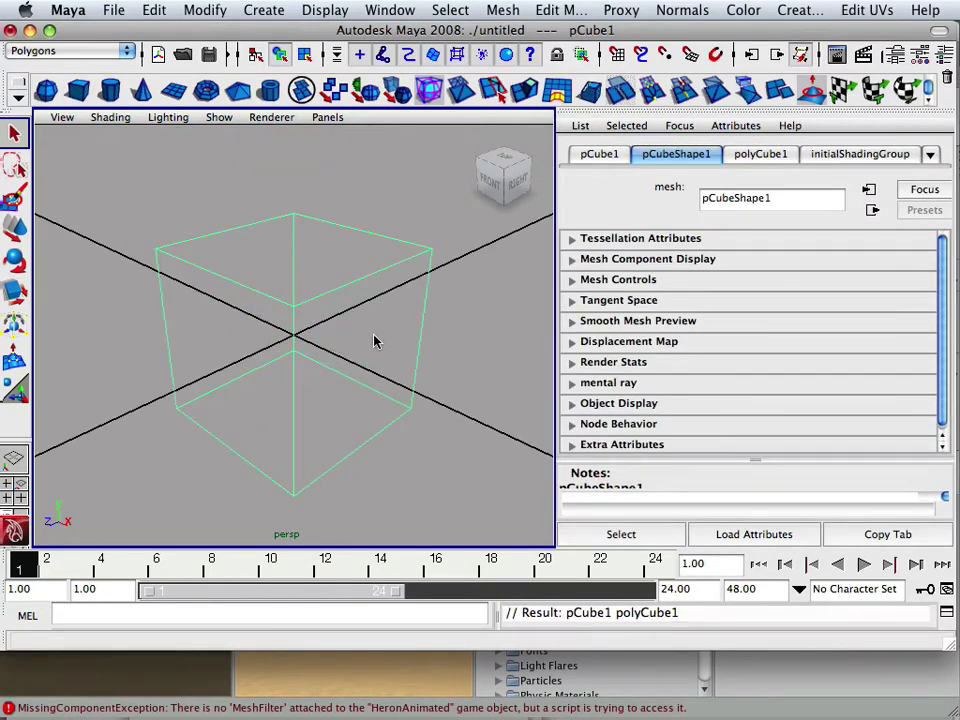
scroll(378, 344, down, 5)
scroll(374, 346, up, 4)
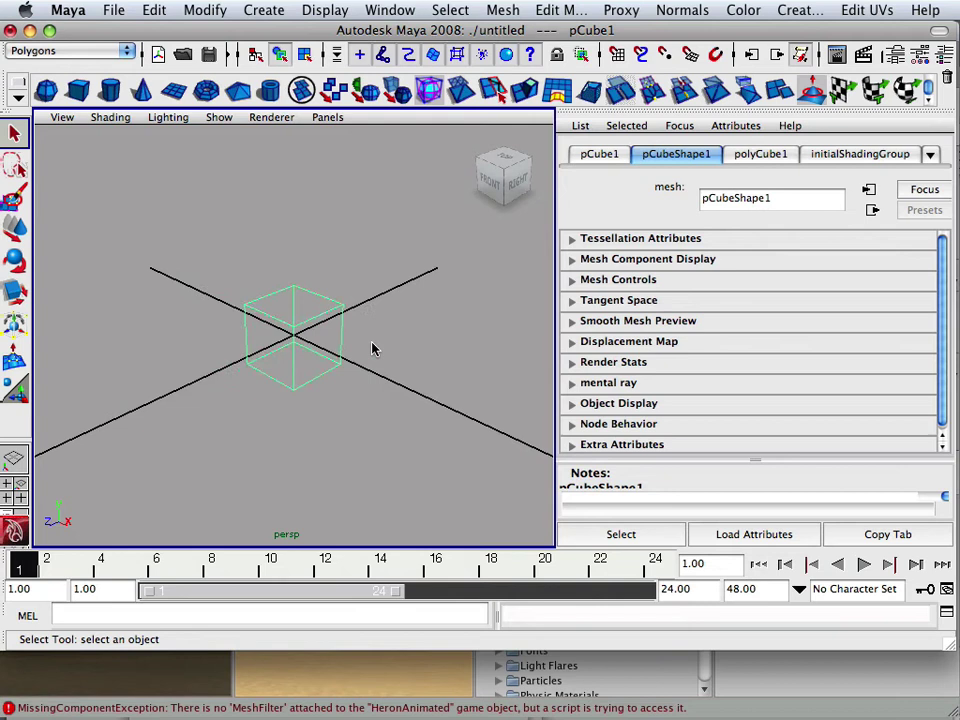
scroll(371, 350, up, 1)
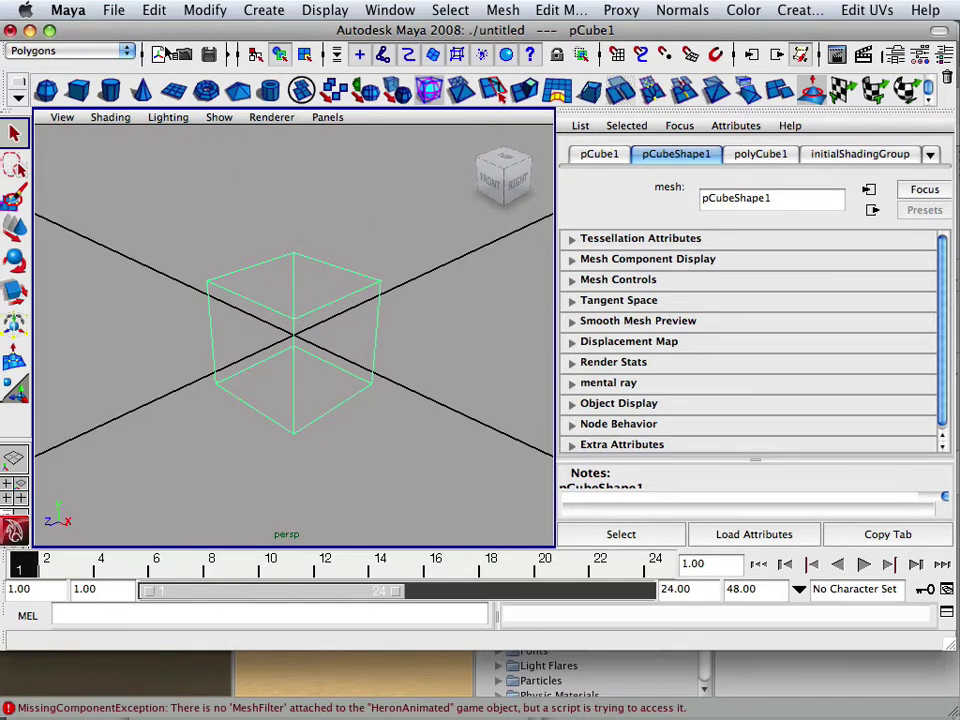
Export the selected cube, browsing to the Island Demo project's Assets/objects folder
click(113, 10)
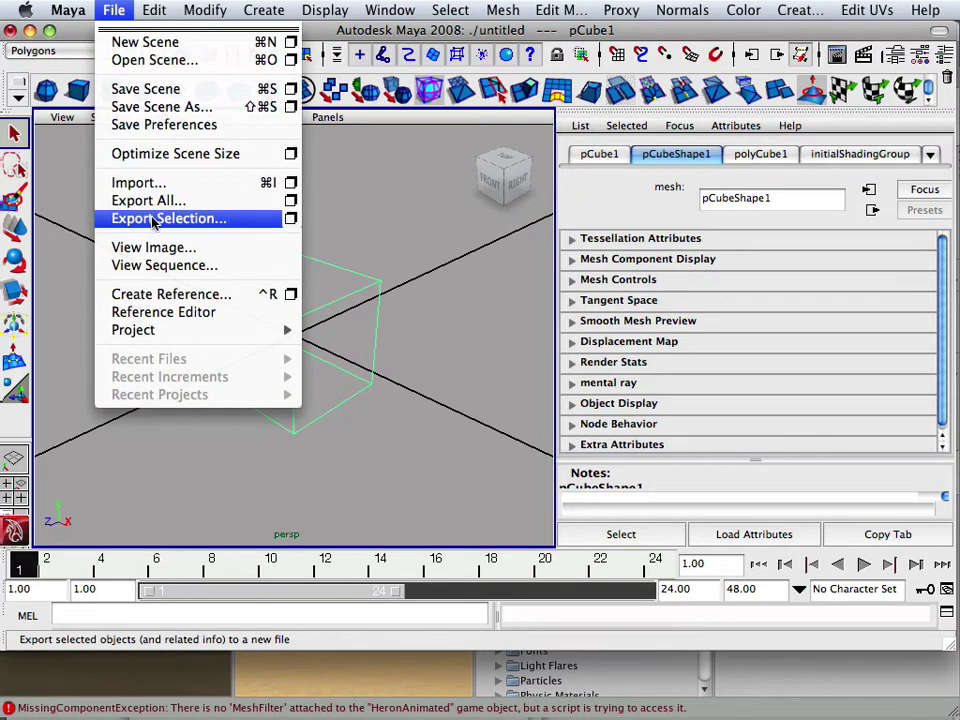
click(195, 219)
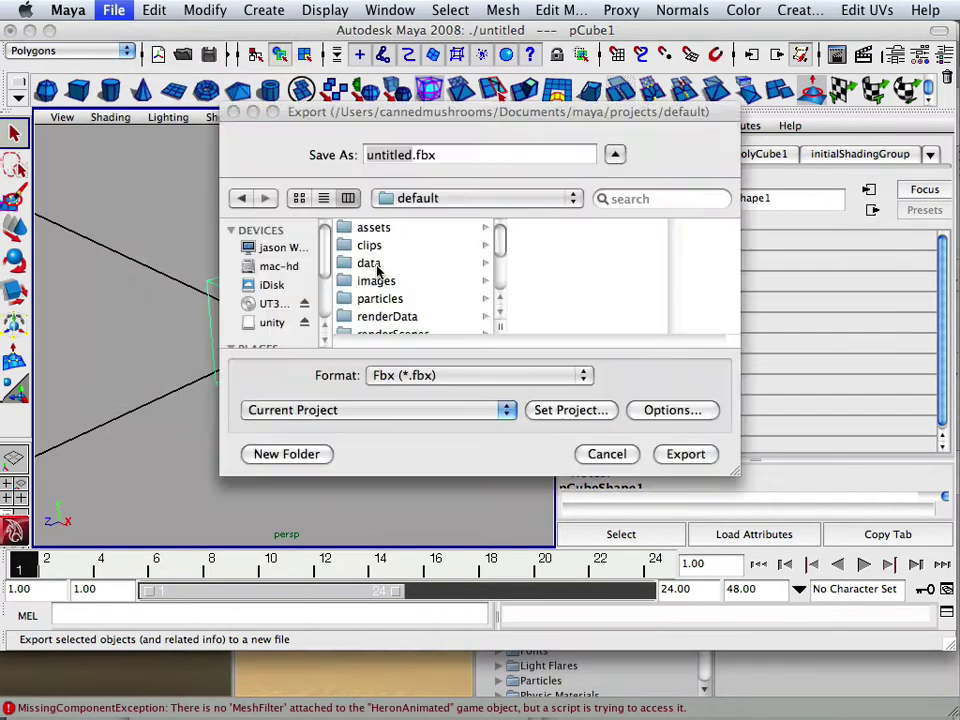
scroll(499, 262, down, 3)
drag(499, 262, 499, 275)
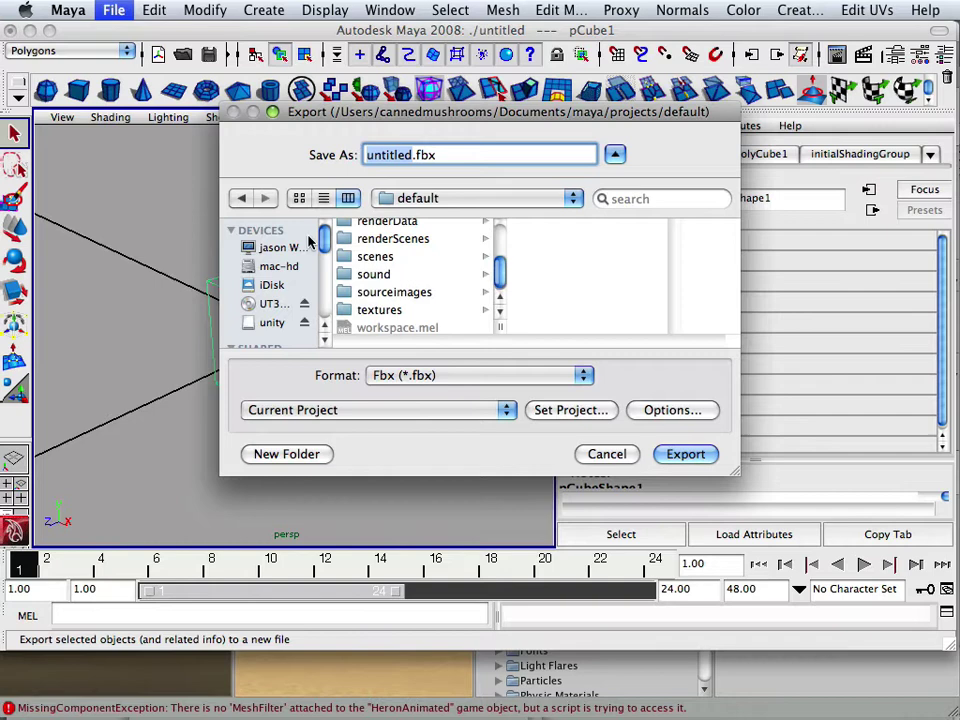
click(300, 266)
click(413, 296)
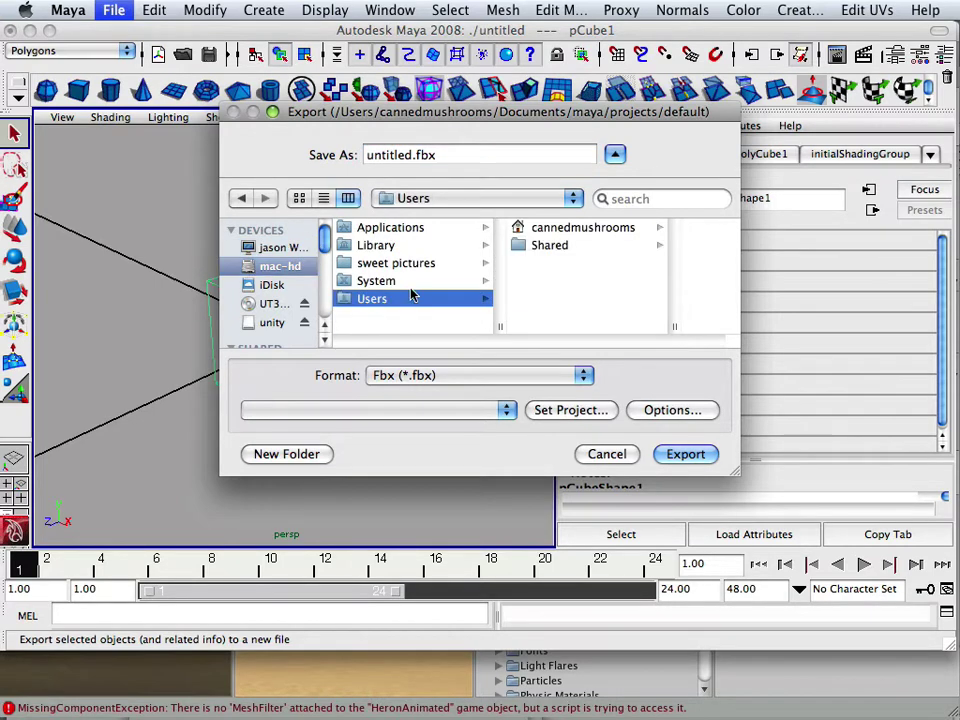
click(561, 253)
scroll(720, 250, down, 5)
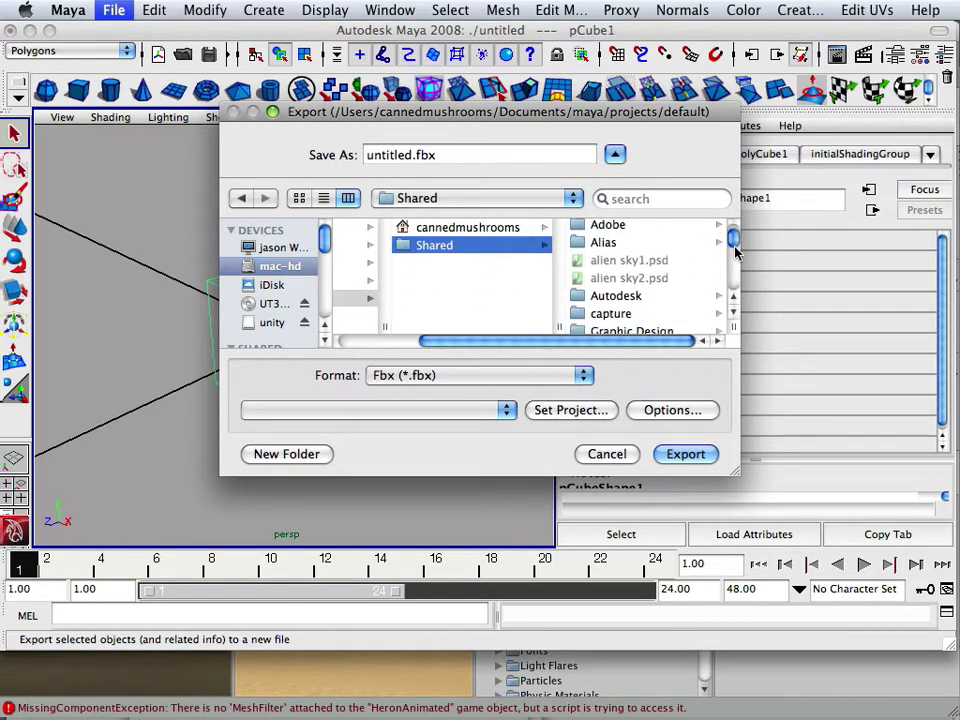
click(640, 308)
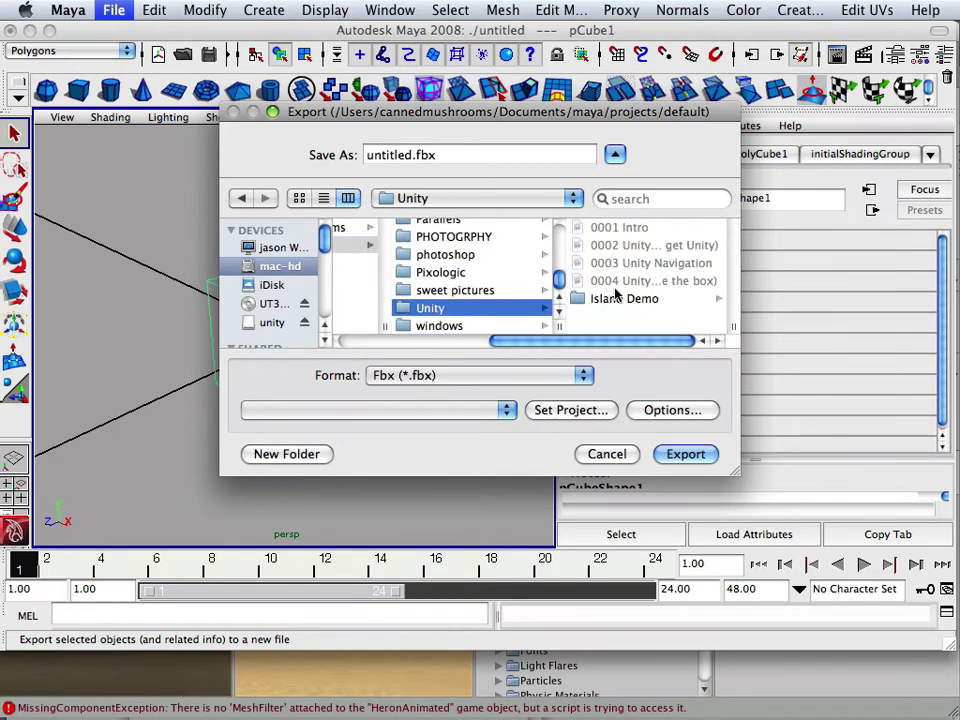
click(616, 297)
click(620, 232)
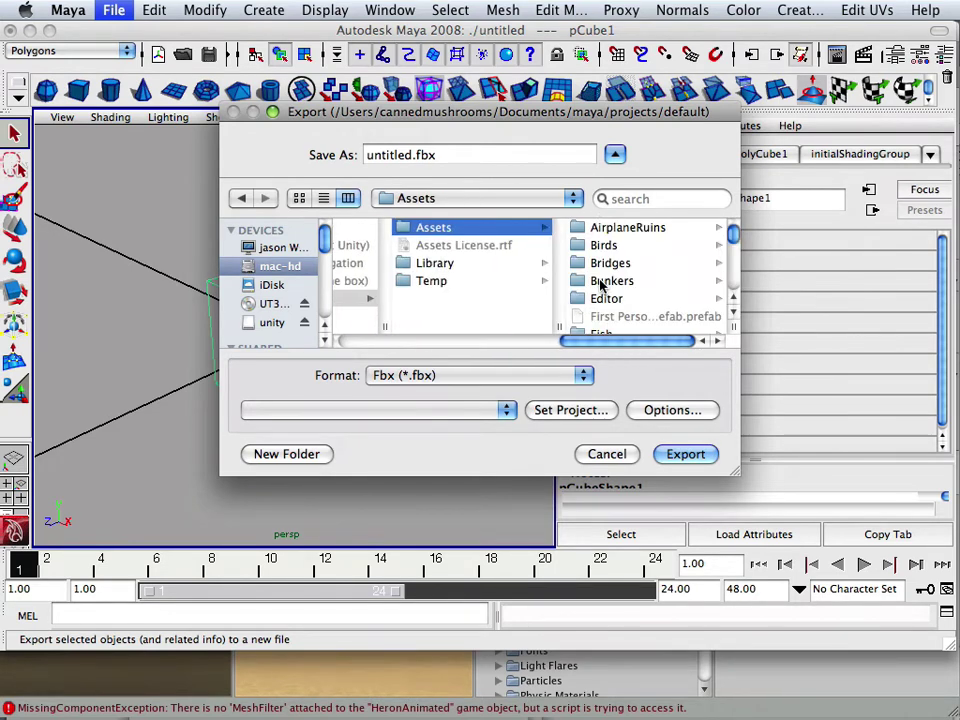
scroll(733, 236, down, 1)
drag(733, 236, 731, 281)
scroll(731, 281, up, 3)
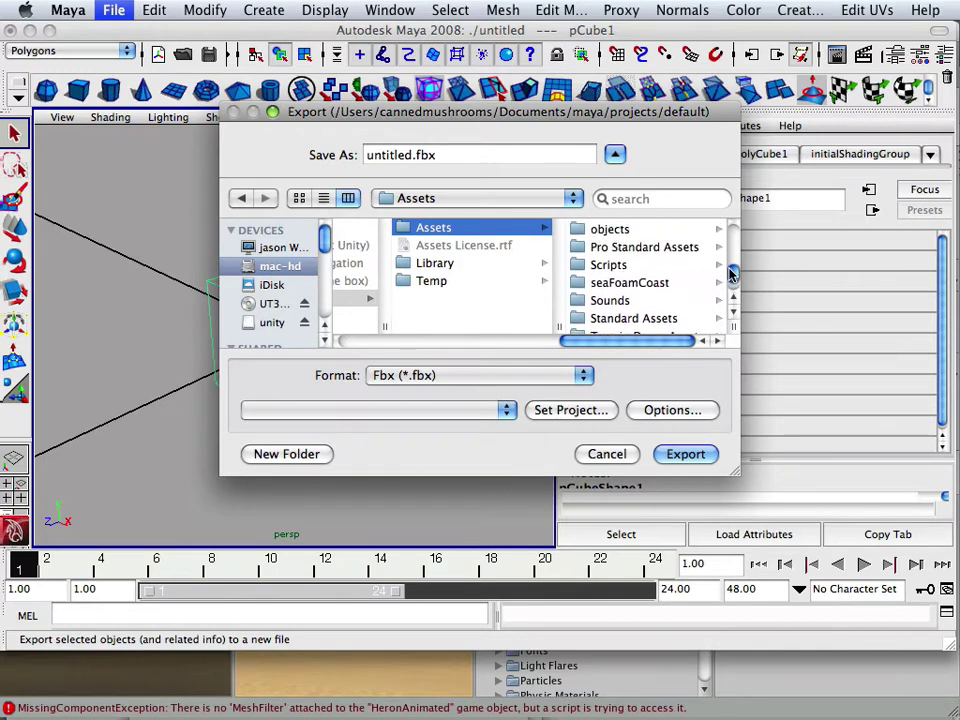
click(600, 259)
Name the file box3.fbx and export it with FBX scale factor 1.0
click(614, 245)
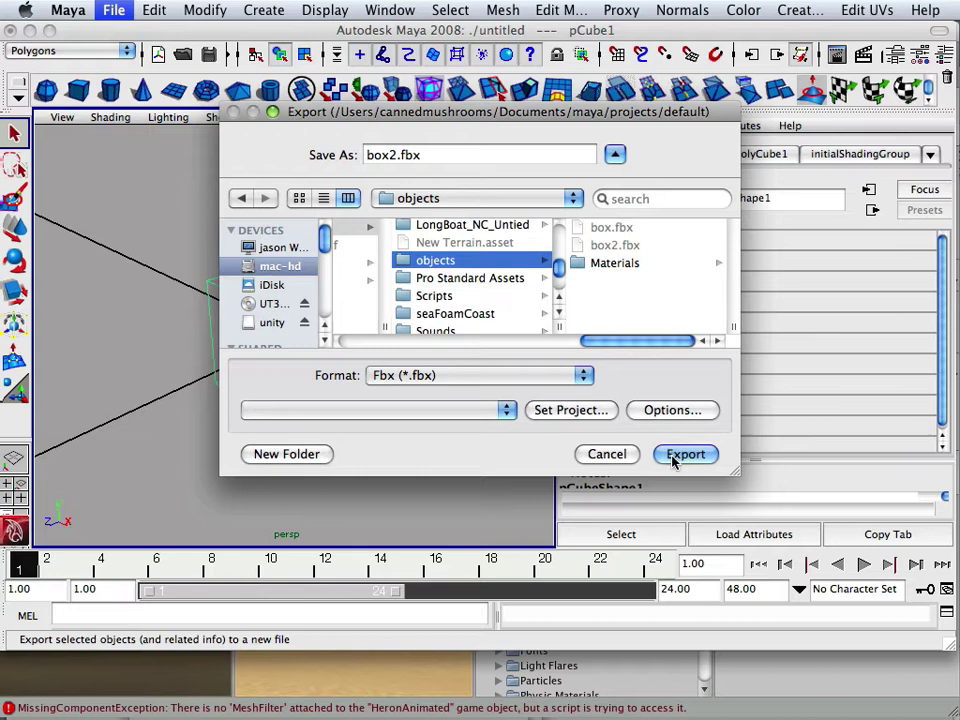
click(396, 160)
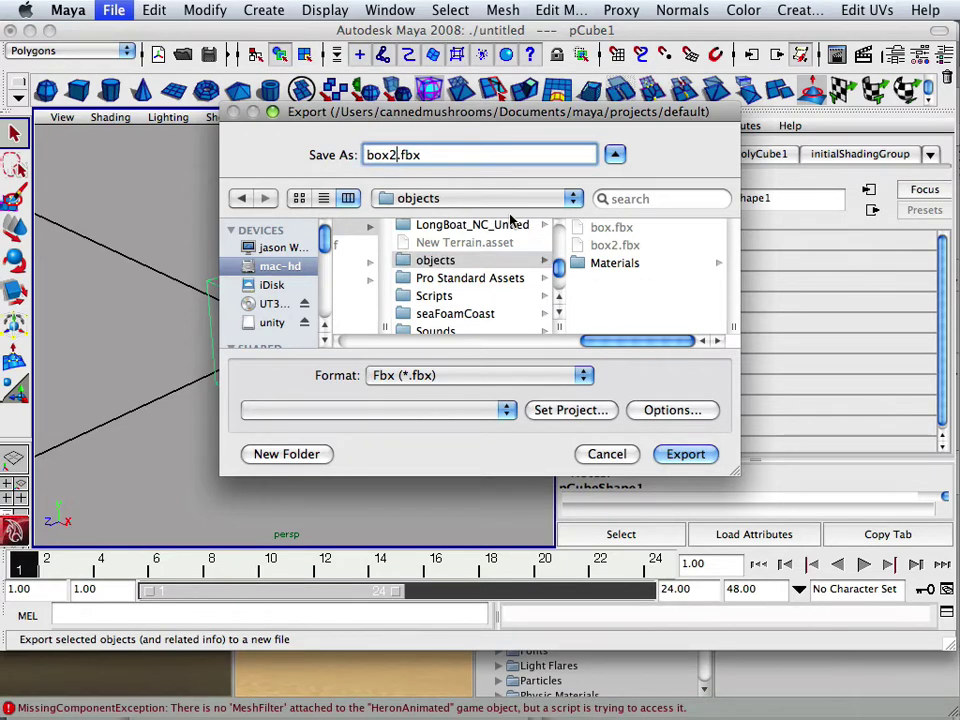
key(BackSpace)
text(3)
click(680, 454)
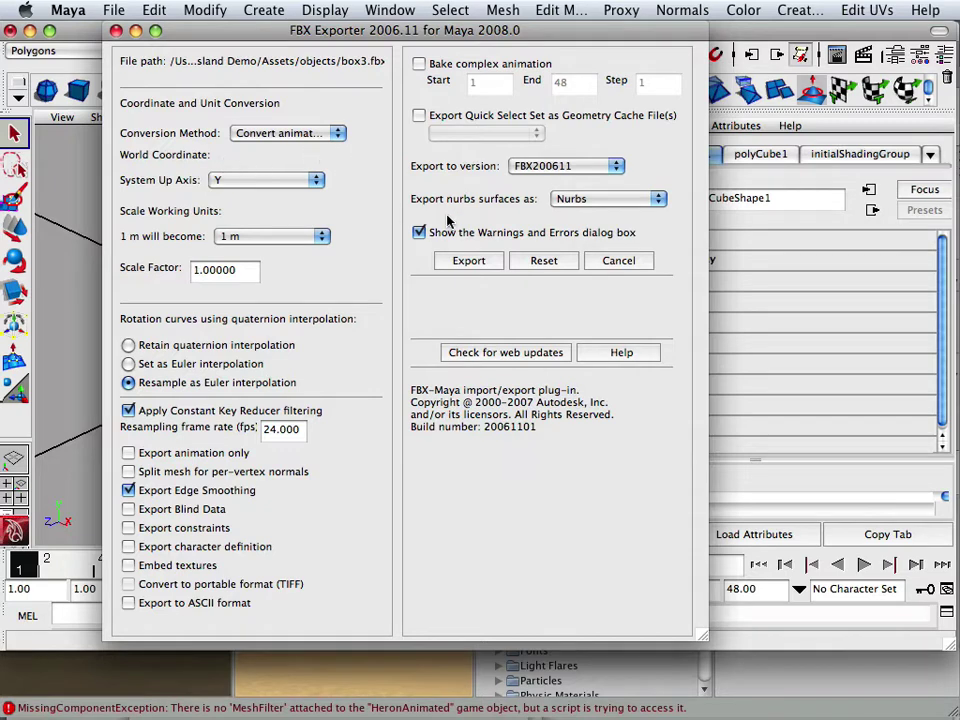
click(470, 261)
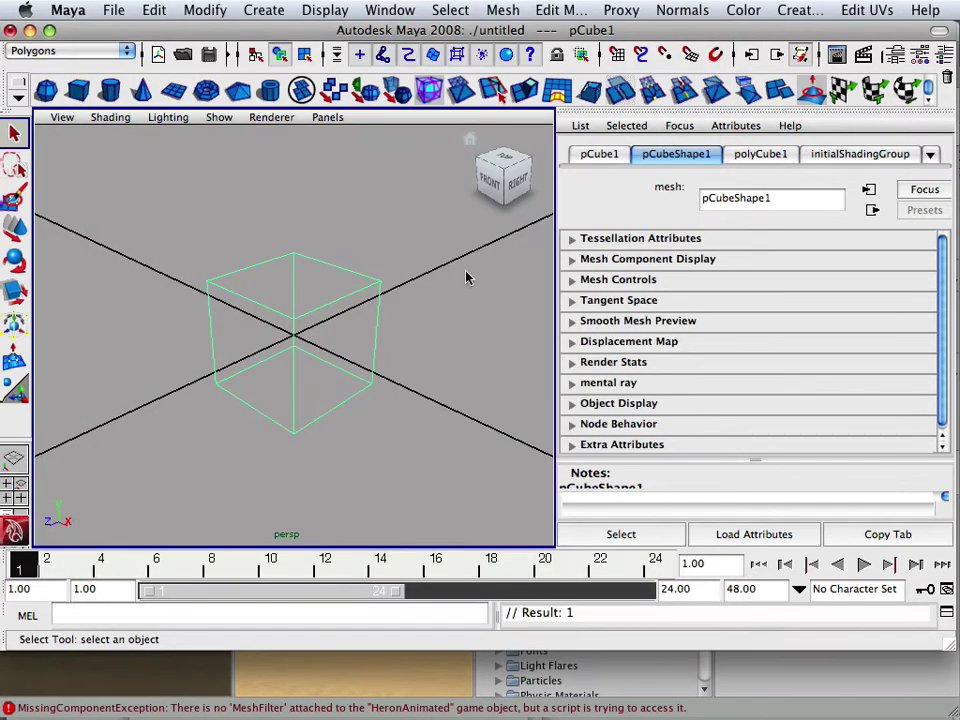
Place box3 from the Project assets into Unity's island scene
click(362, 687)
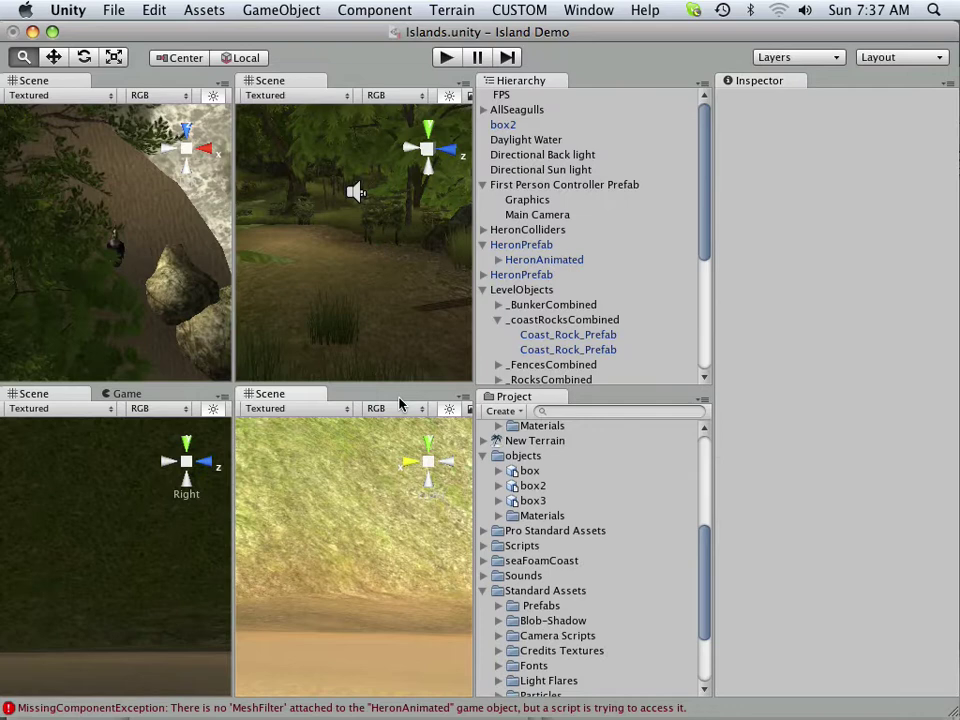
click(542, 187)
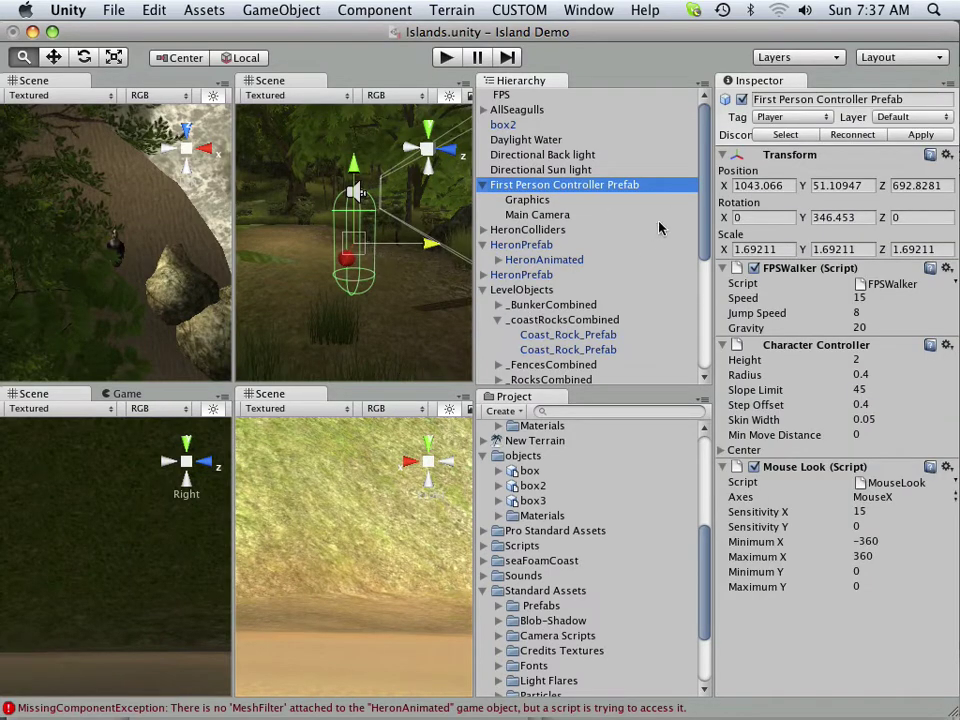
drag(532, 500, 353, 243)
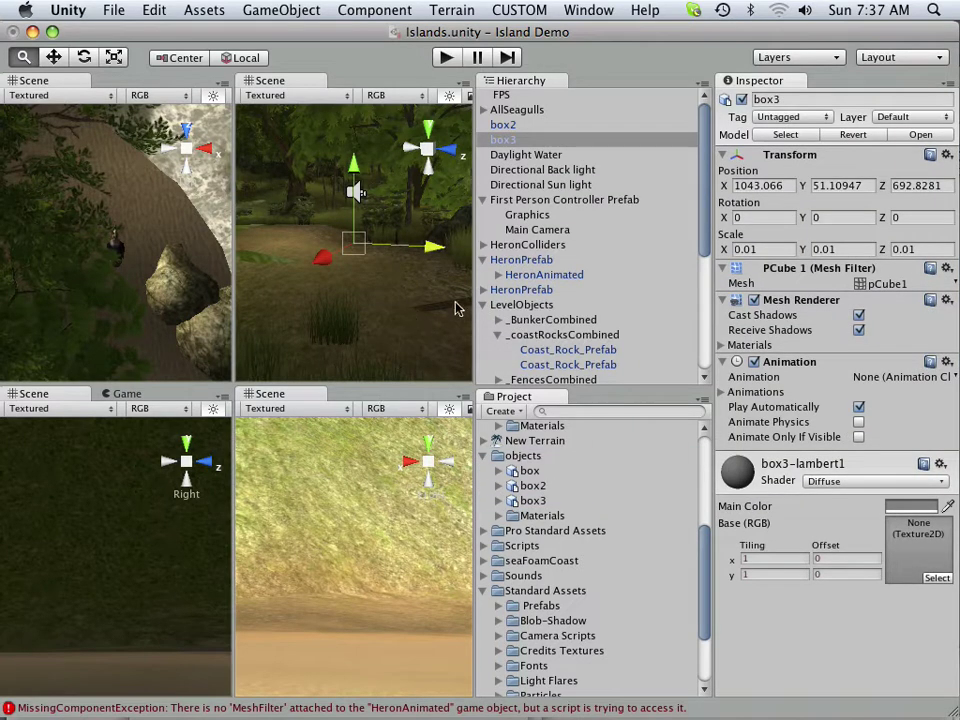
Change box3's scale from 0.01 to 1, 1, 1 in the Inspector
click(762, 249)
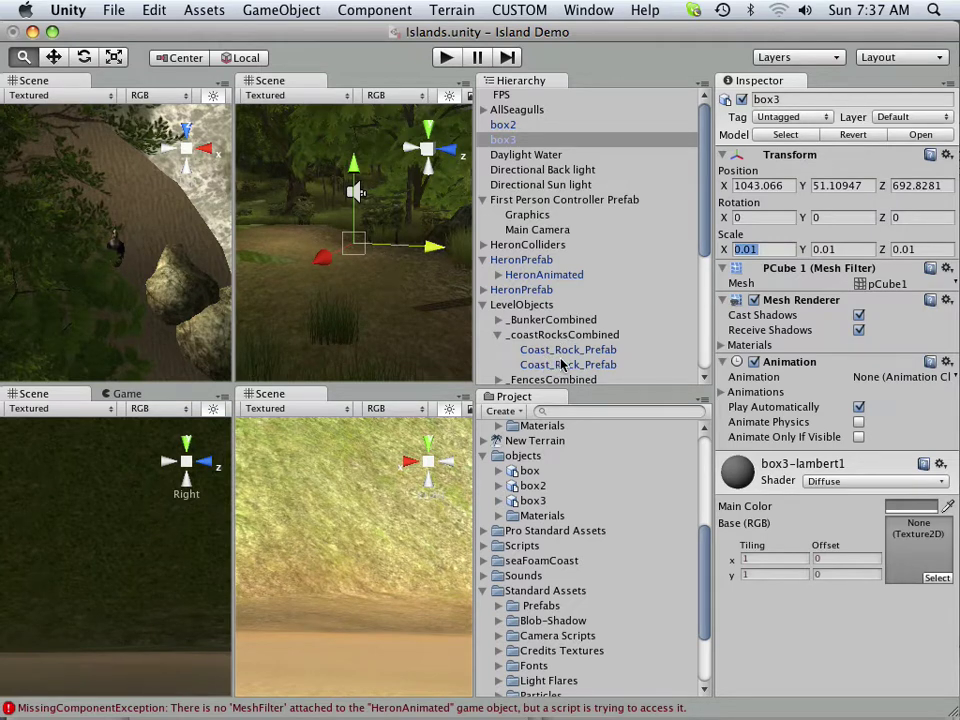
text(1)
click(808, 249)
text(1)
click(925, 249)
text(1)
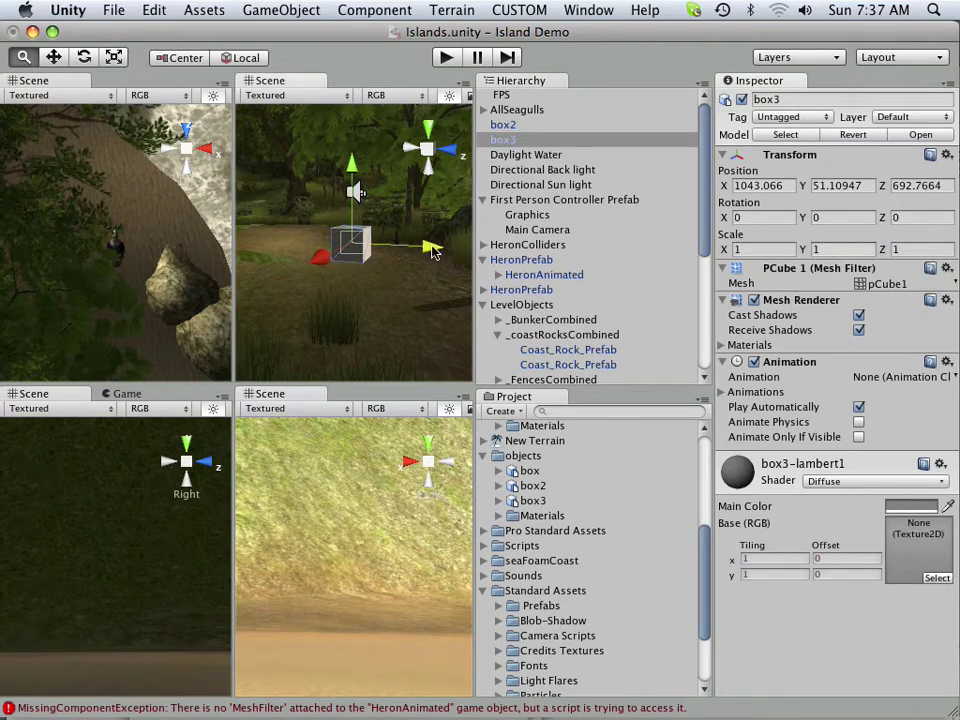
Nudge box3 into place with the move gizmo, then uncover the Maya window
drag(431, 249, 490, 256)
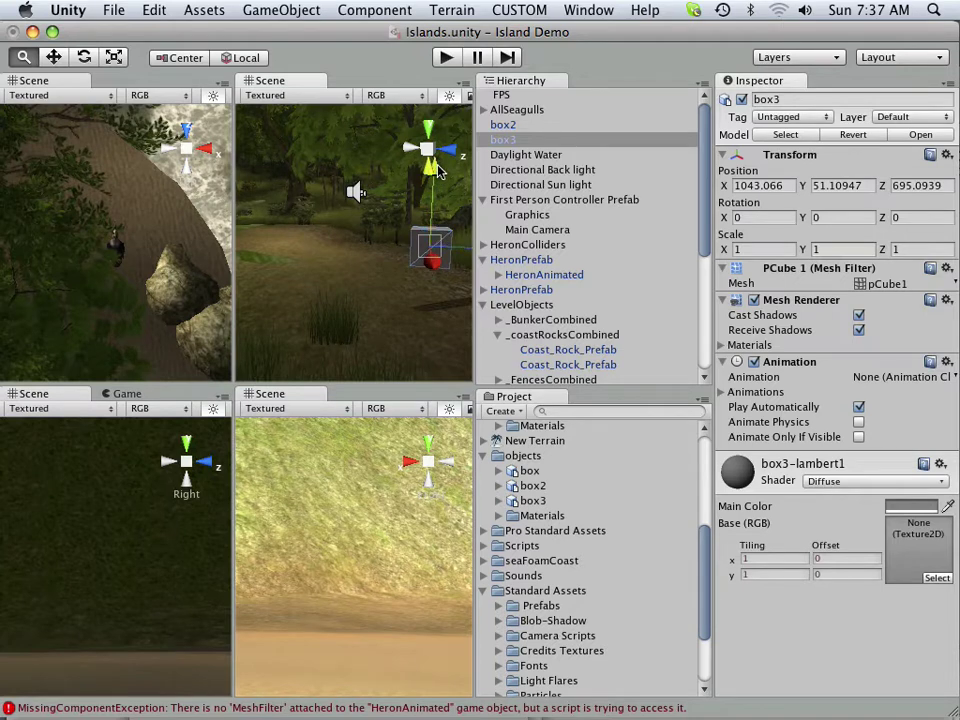
drag(432, 172, 440, 168)
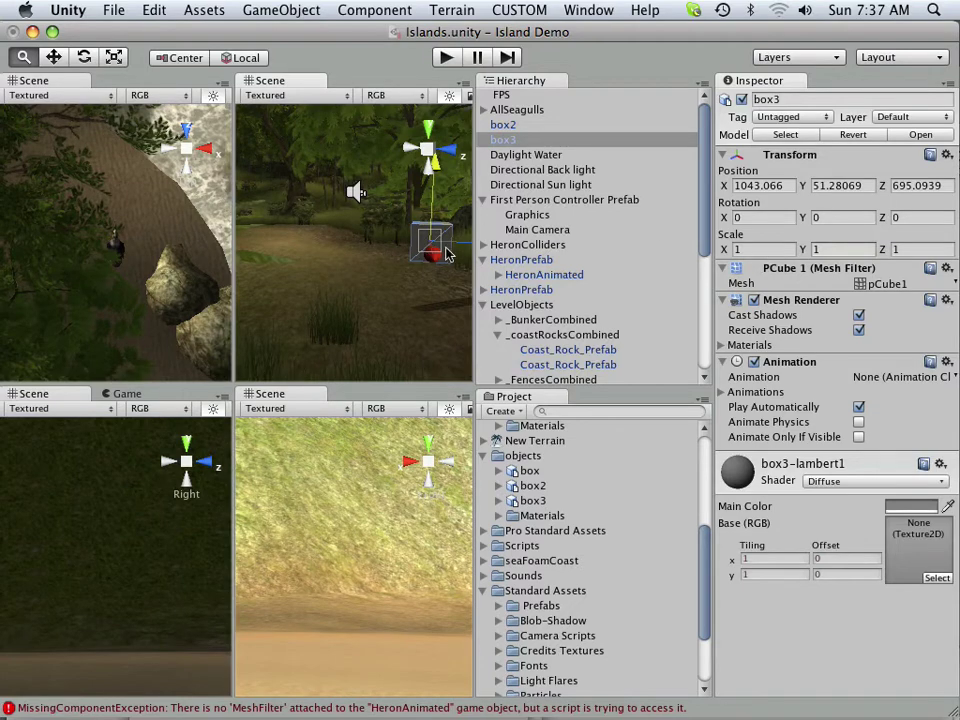
drag(352, 47, 321, 538)
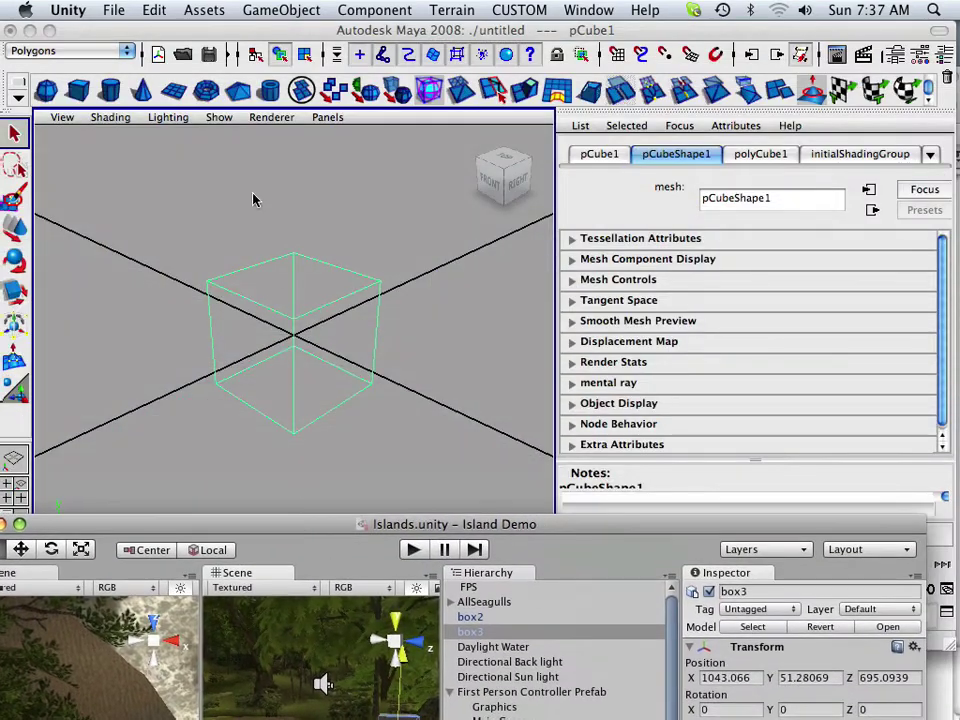
click(112, 11)
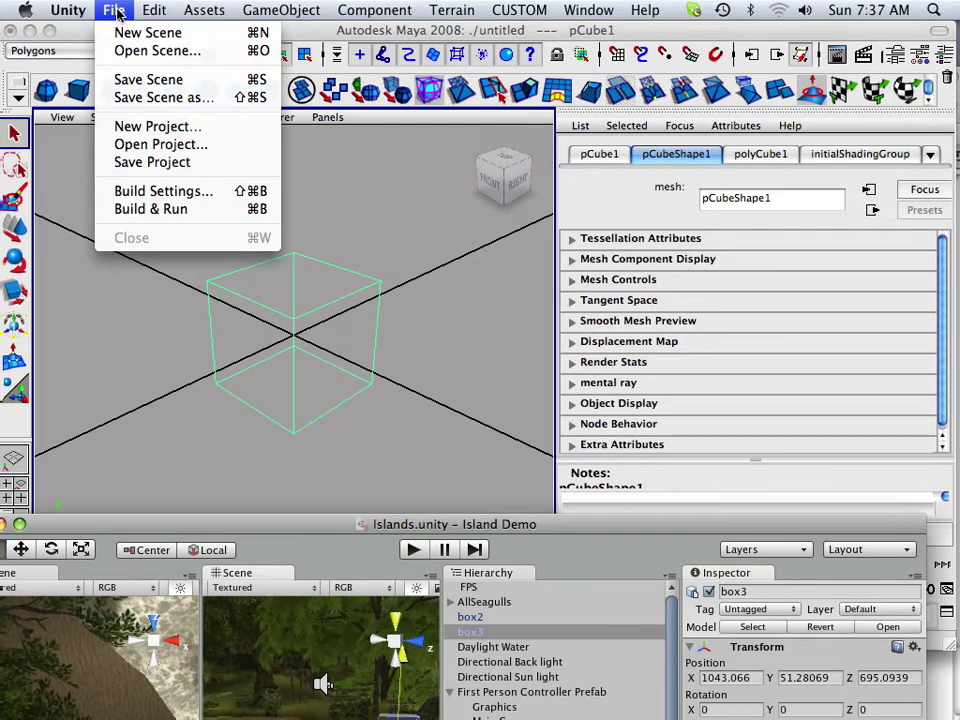
Re-export the selected cube over the existing box3.fbx in the objects folder
click(378, 134)
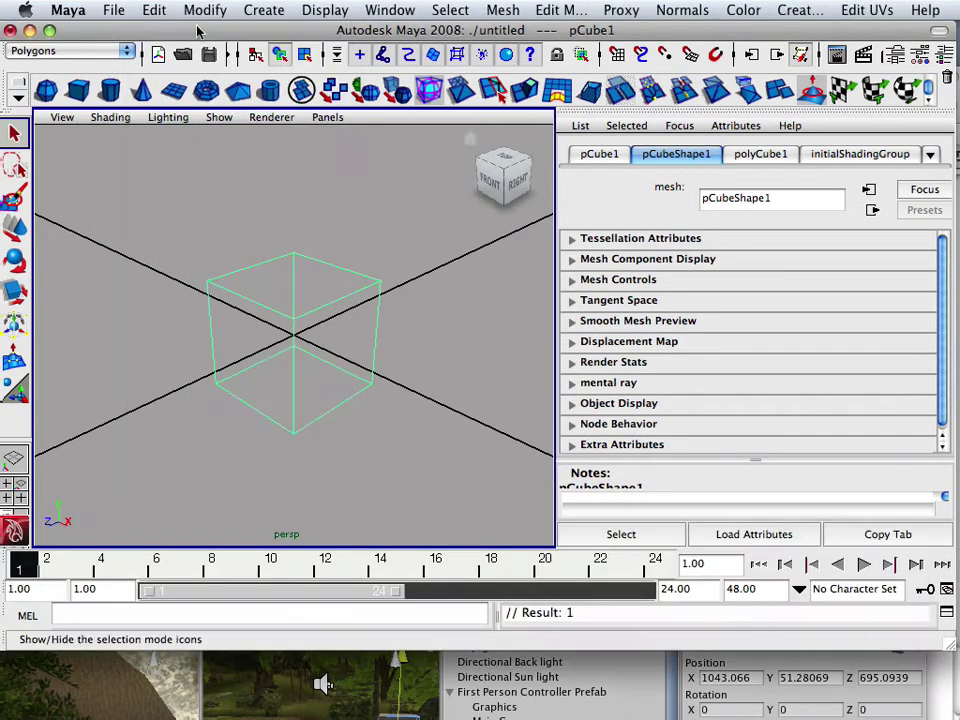
click(112, 10)
click(148, 220)
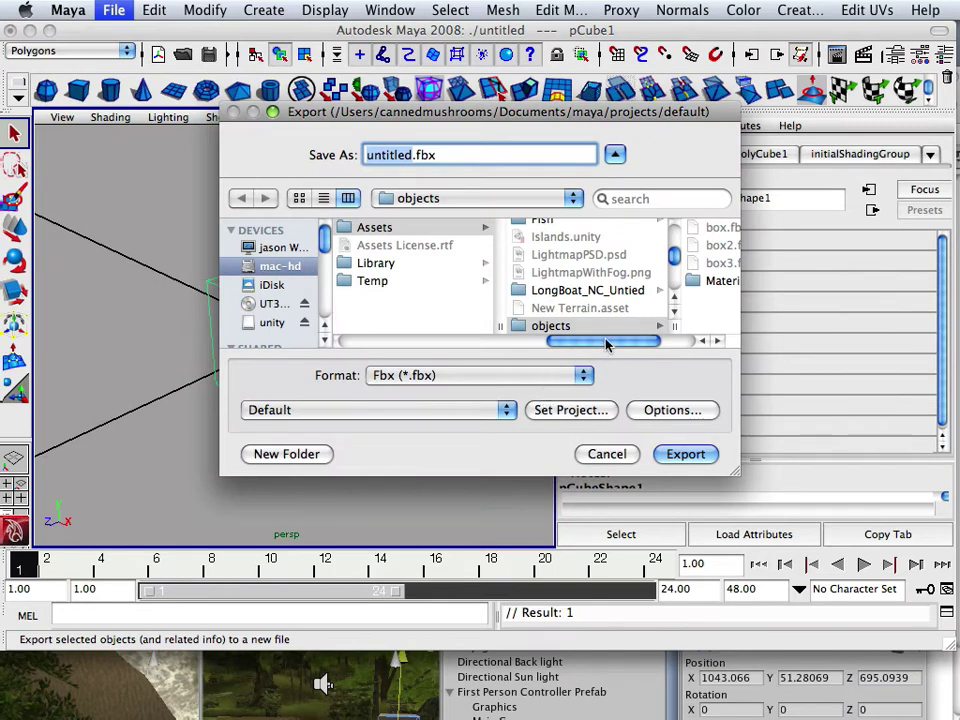
drag(606, 343, 641, 343)
click(617, 263)
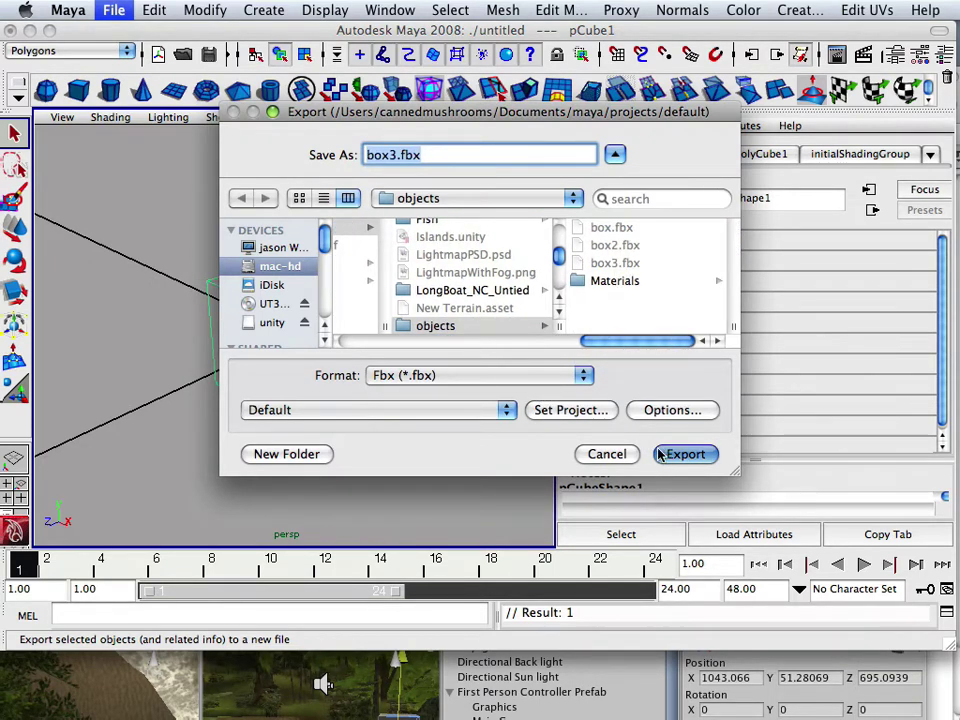
click(655, 454)
click(610, 236)
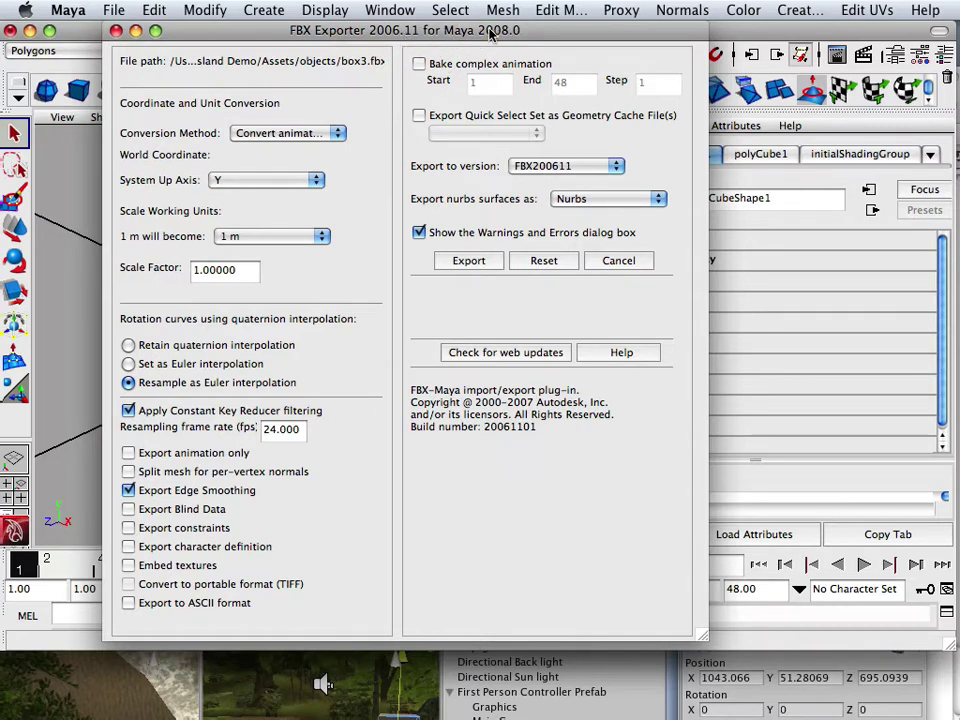
Check for FBX plug-in updates, showing version 2010.2 available versus installed 2006.11
click(497, 355)
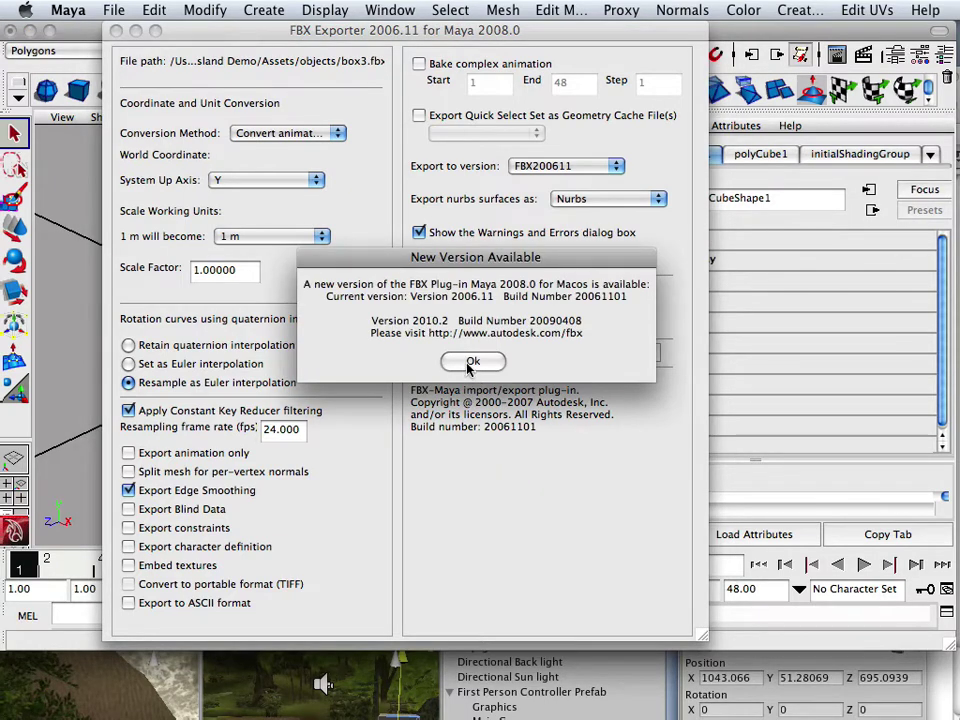
click(473, 362)
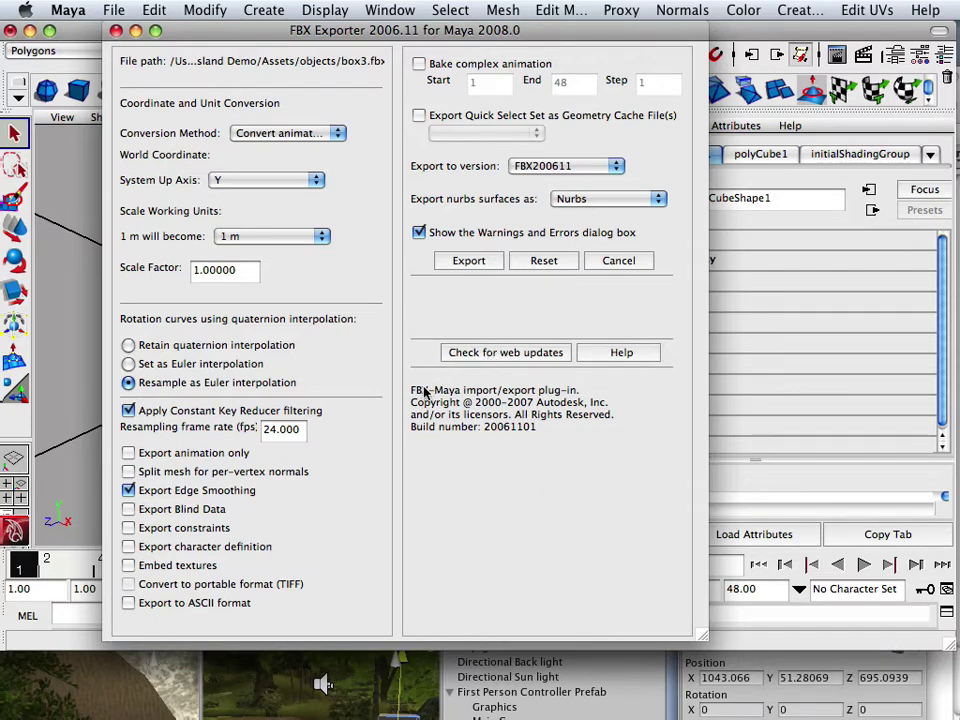
click(450, 353)
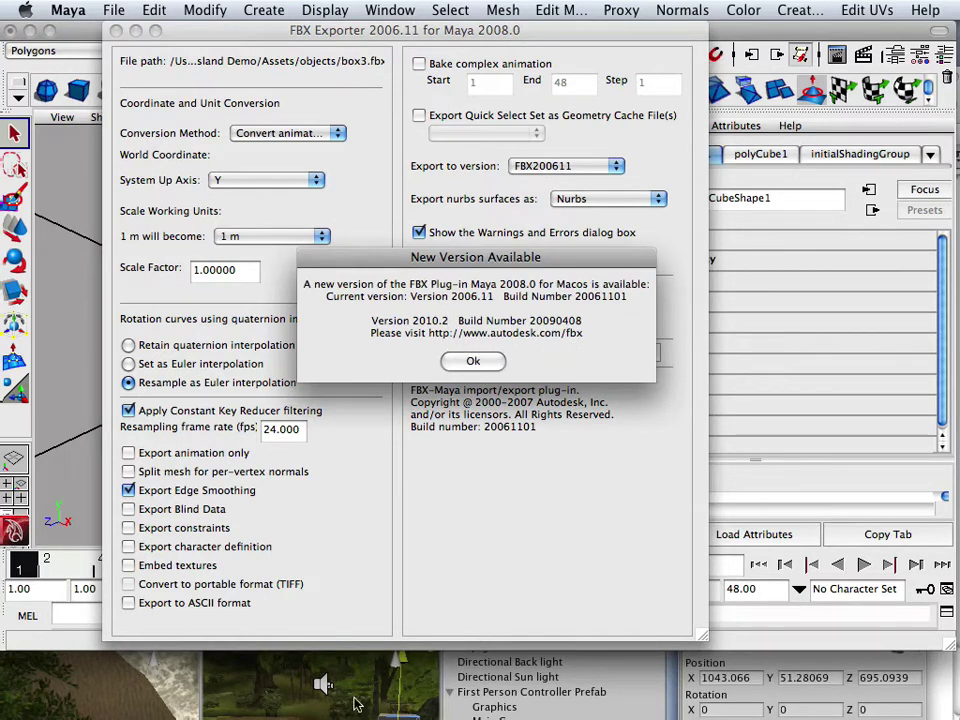
mouse_move(345, 702)
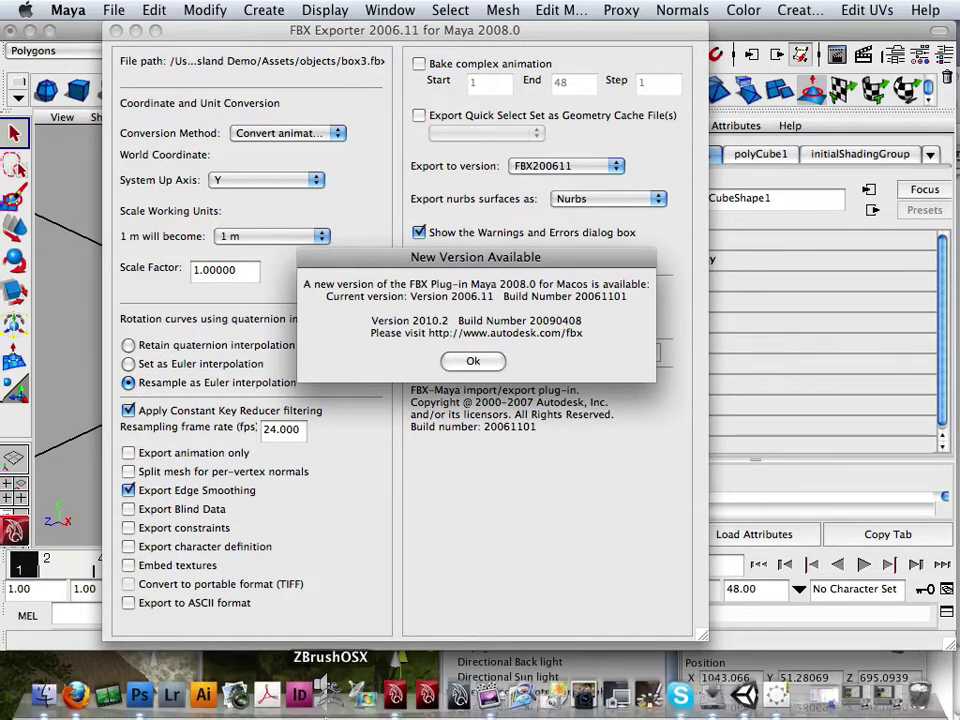
click(78, 695)
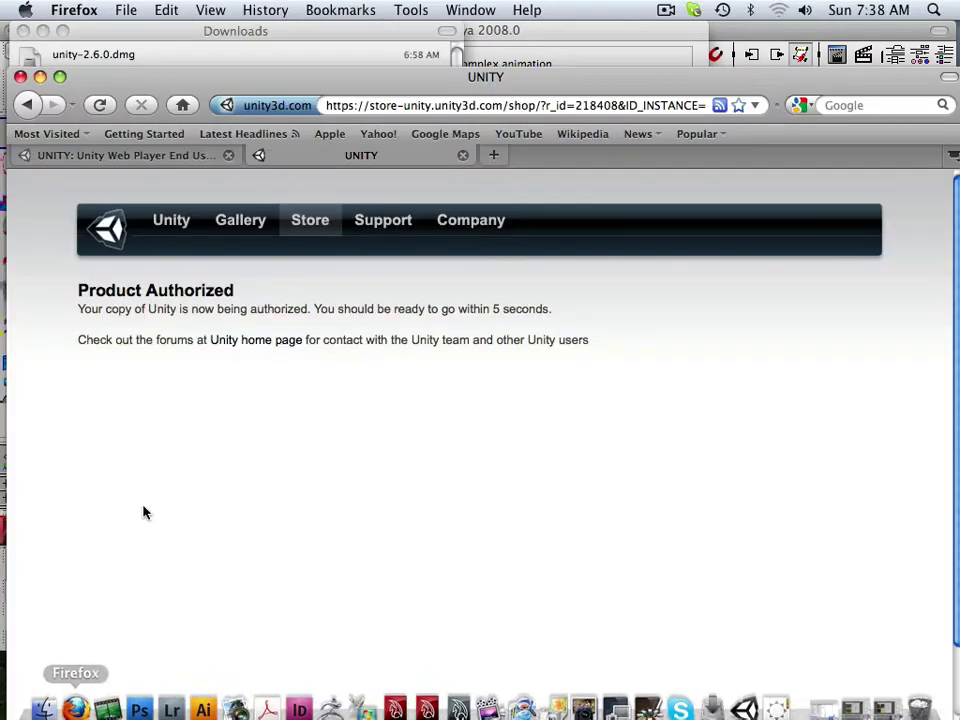
click(415, 104)
text(www.)
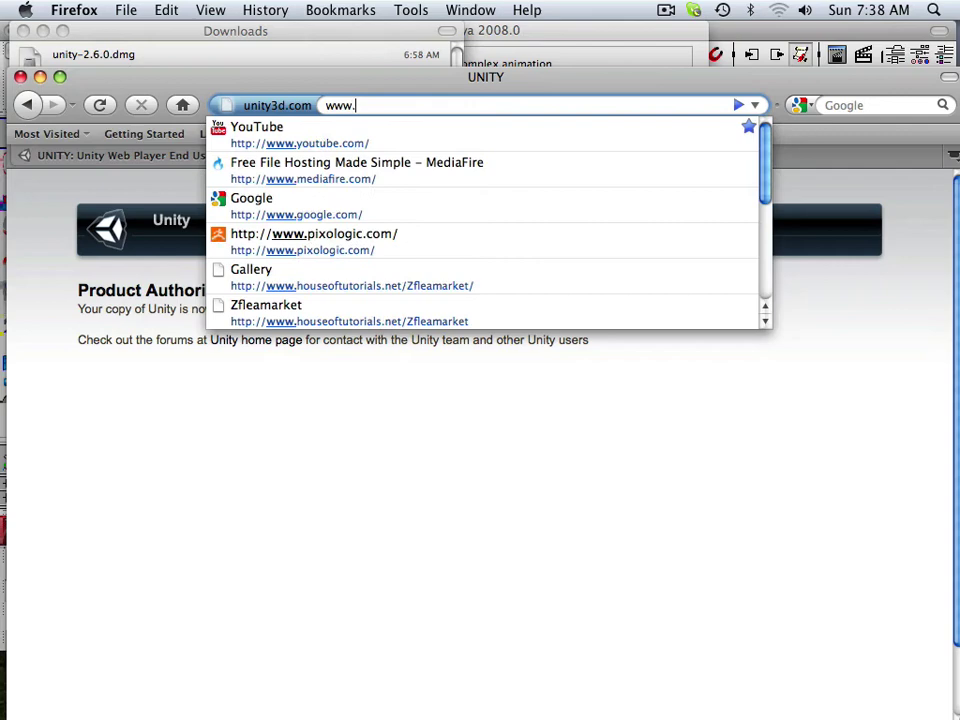
text(autodesk)
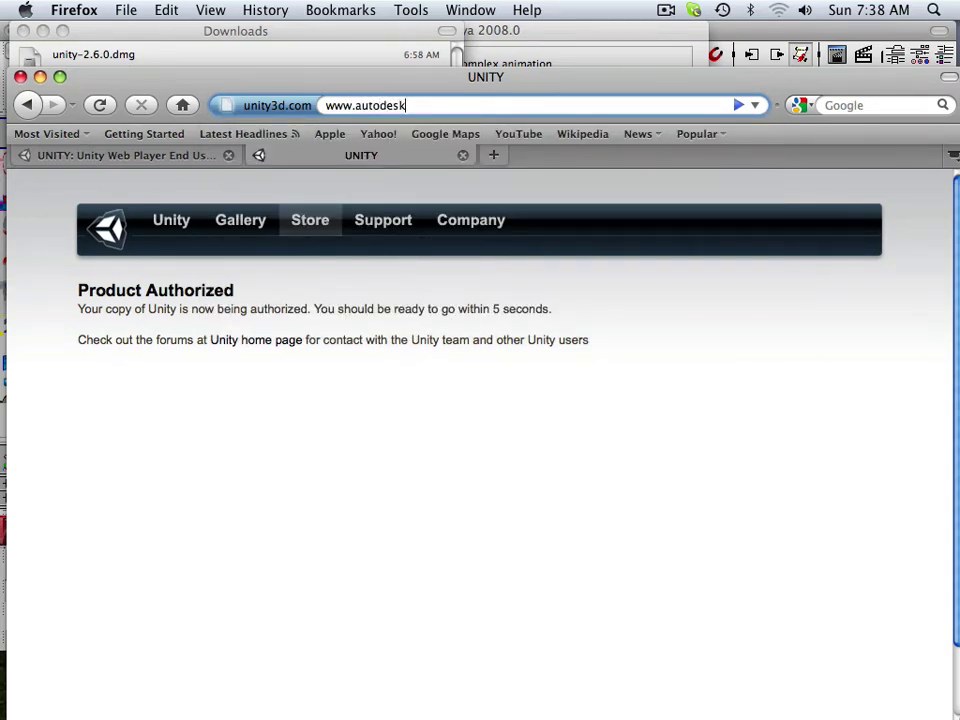
text(.com/adsk/servlet/pc/index?id=6837478&siteID=123112)
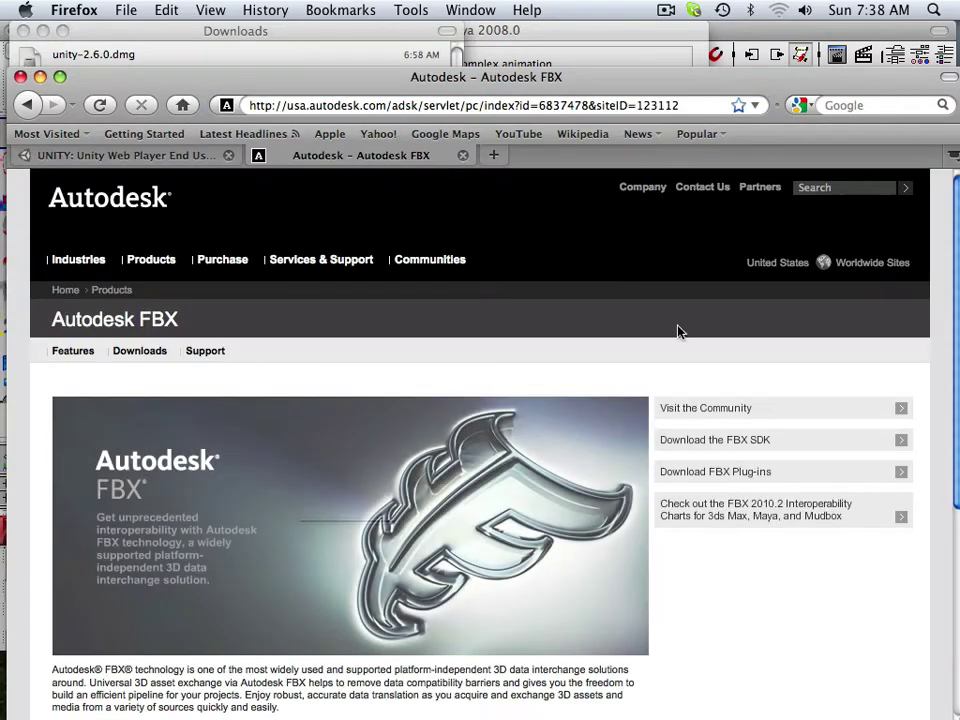
Open the FBX plug-ins, converter and viewer downloads page and scroll to the Mac plug-ins
drag(957, 255, 945, 300)
click(720, 397)
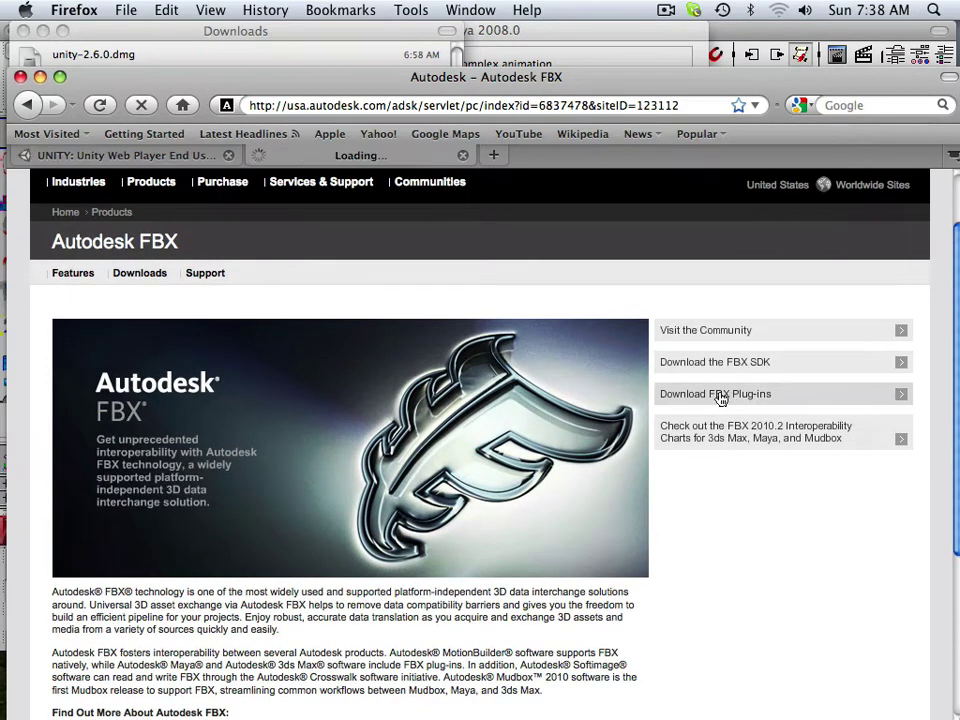
scroll(938, 448, down, 5)
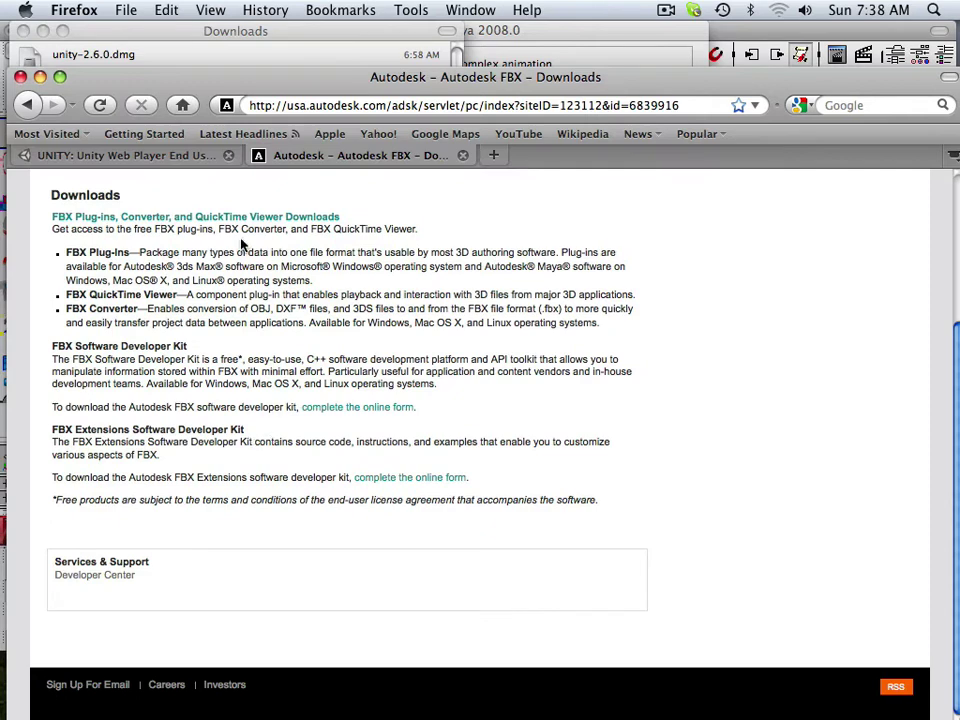
click(152, 220)
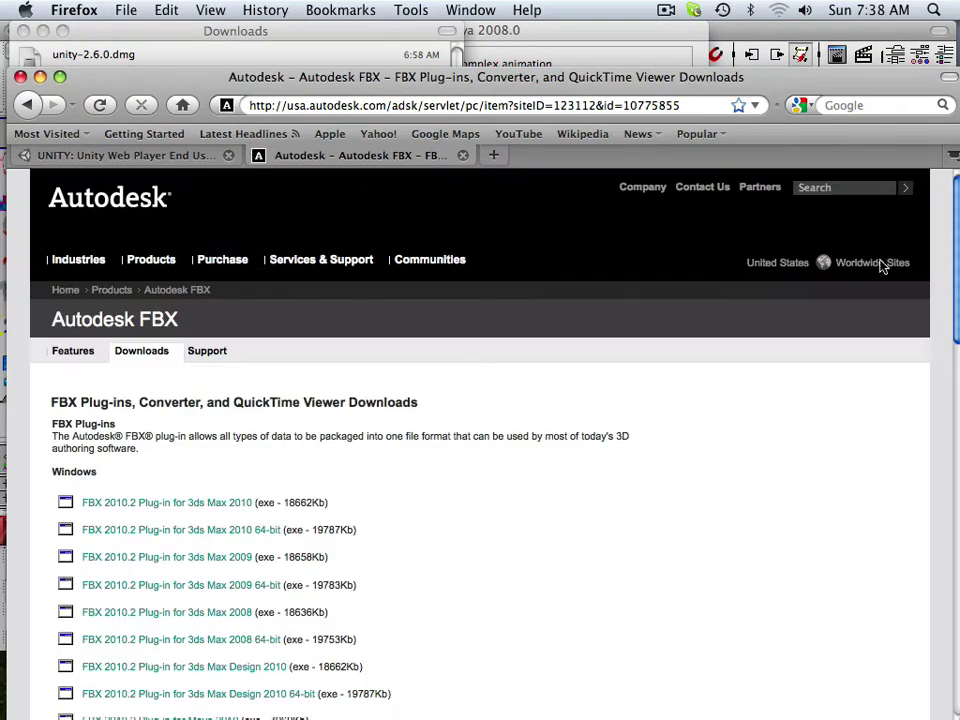
drag(957, 252, 955, 427)
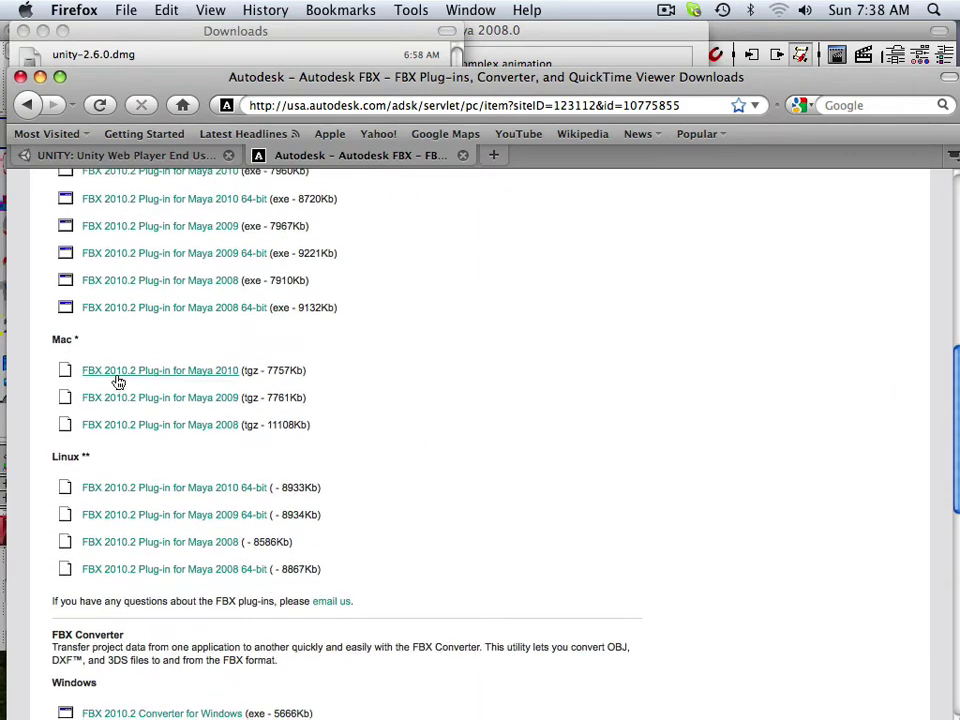
Download the Mac FBX 2010.2 plug-in archive for Maya 2008 to disk
click(133, 428)
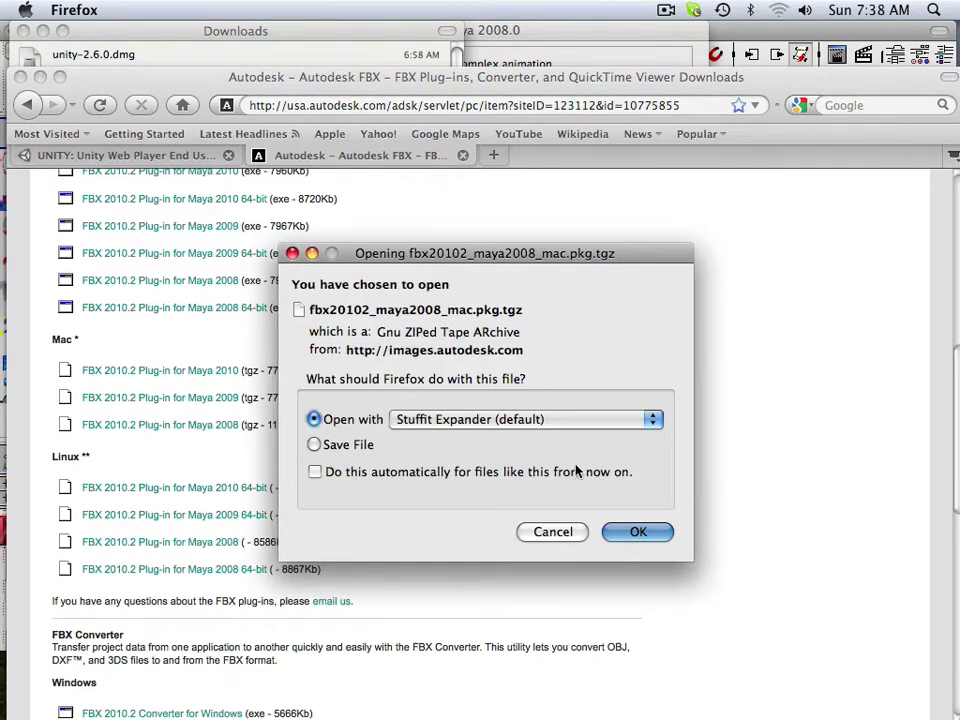
click(340, 445)
click(640, 533)
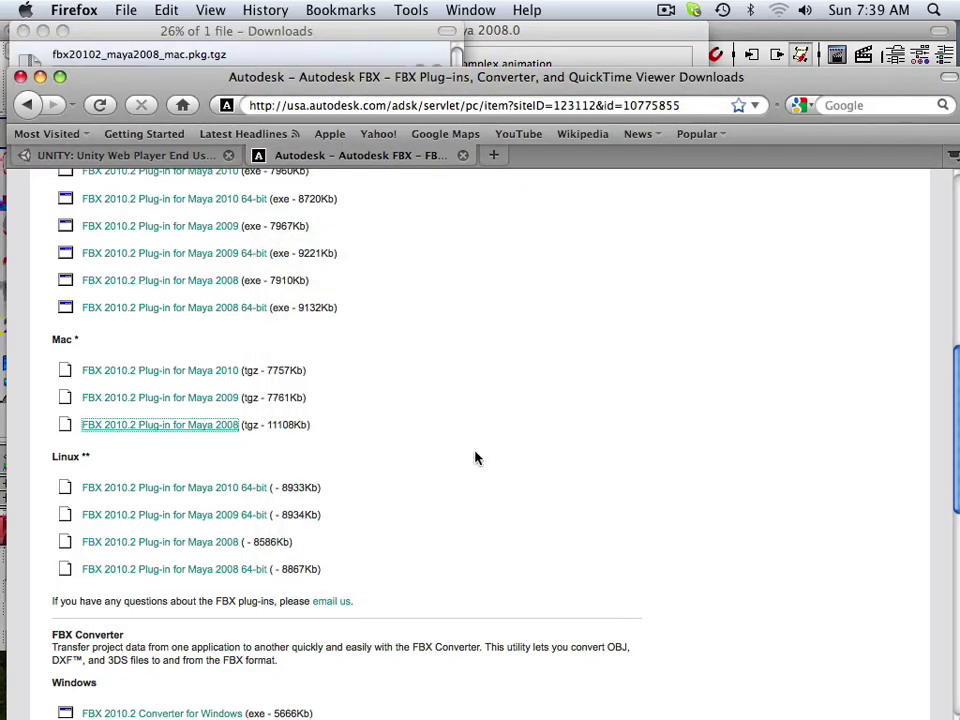
Extract fbx20102_maya2008_mac.pkg.tgz from the Downloads list into fbxmaya2008-20102.pkg
click(410, 12)
click(410, 61)
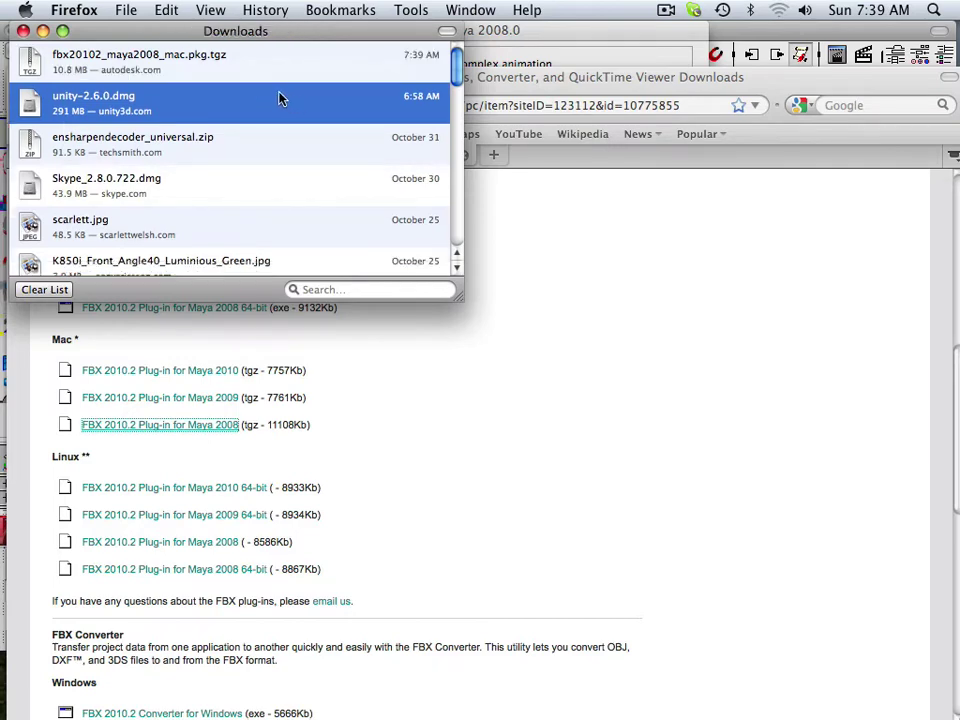
click(195, 78)
double_click(337, 70)
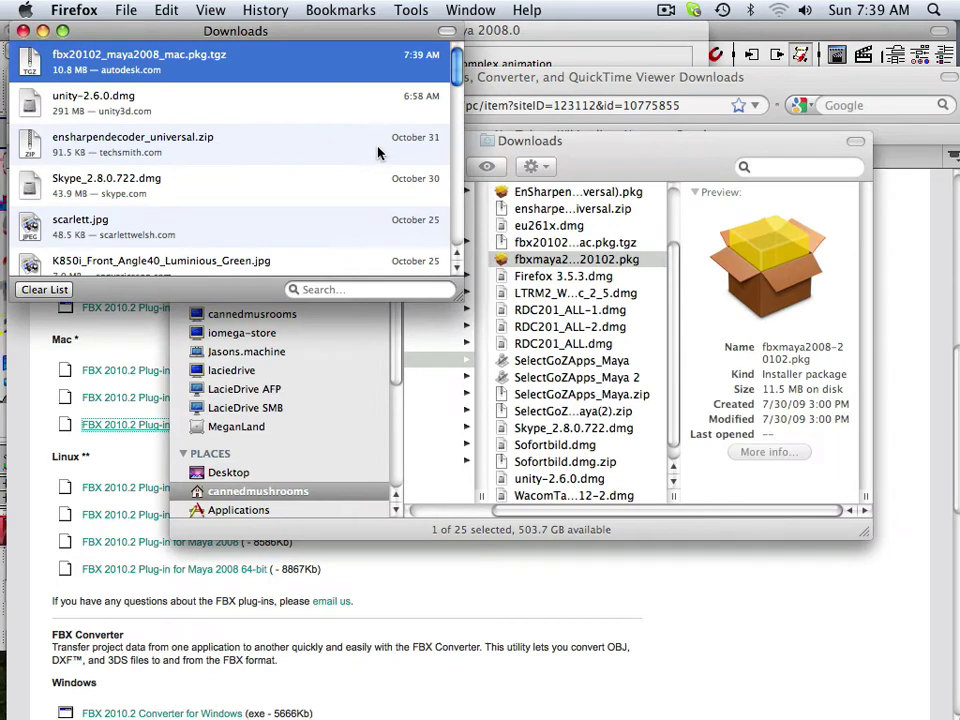
Install fbxmaya2008-20102.pkg accepting the licence, quit both installers, and return to Firefox
double_click(594, 262)
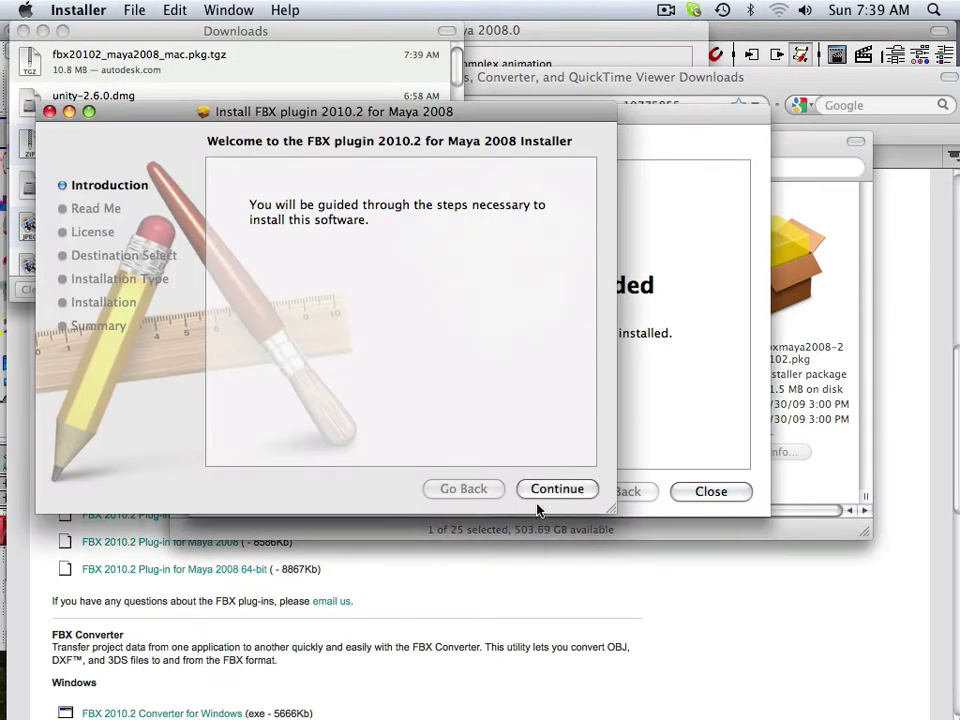
click(555, 489)
click(540, 489)
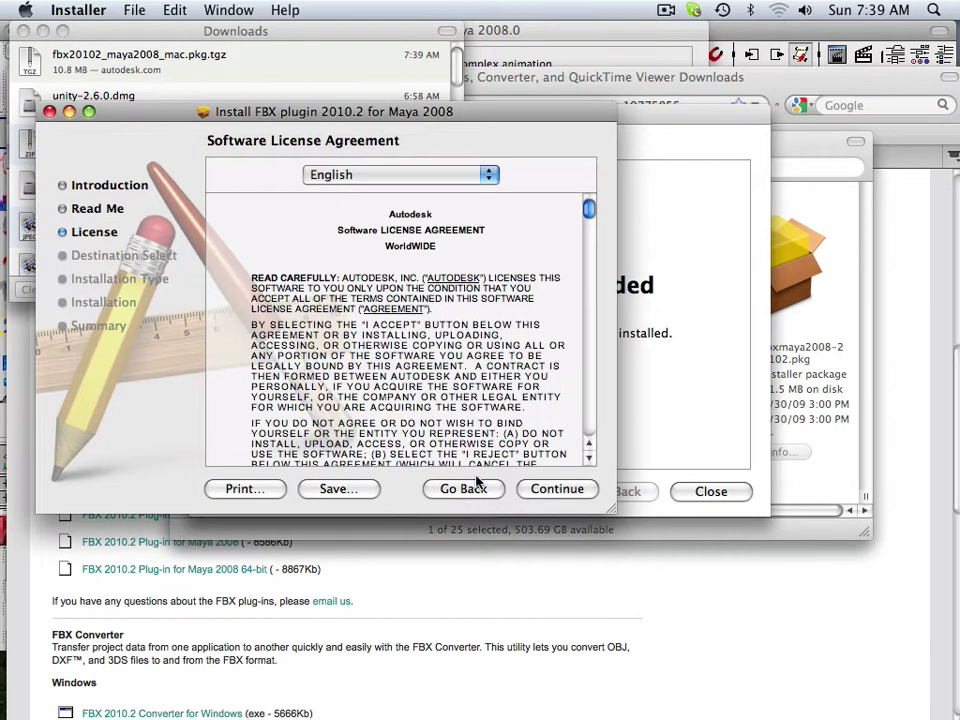
click(551, 489)
click(500, 264)
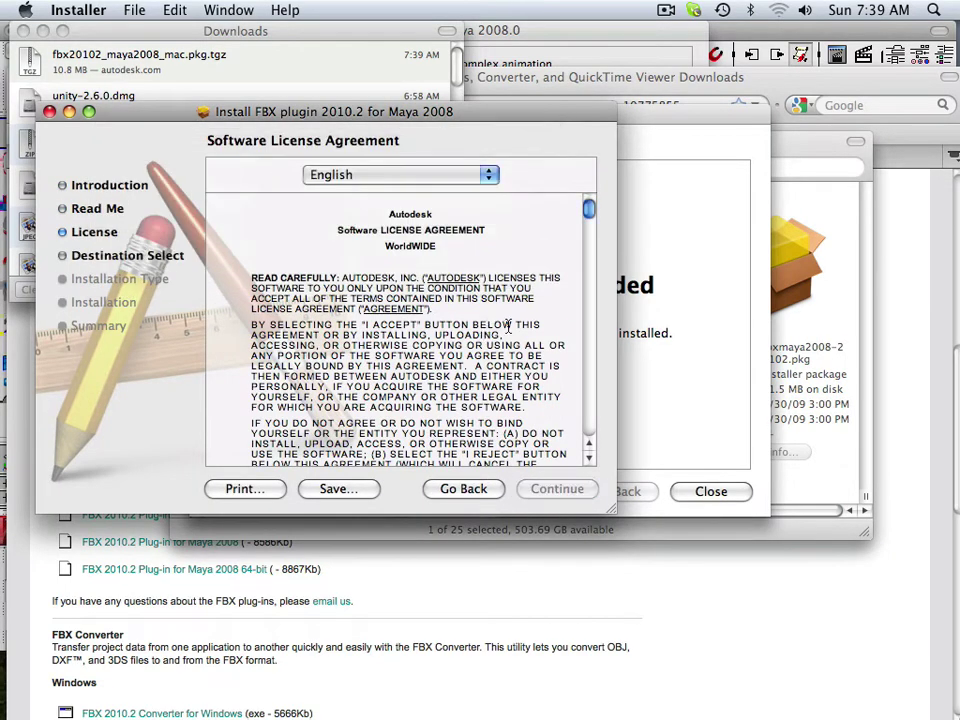
click(545, 489)
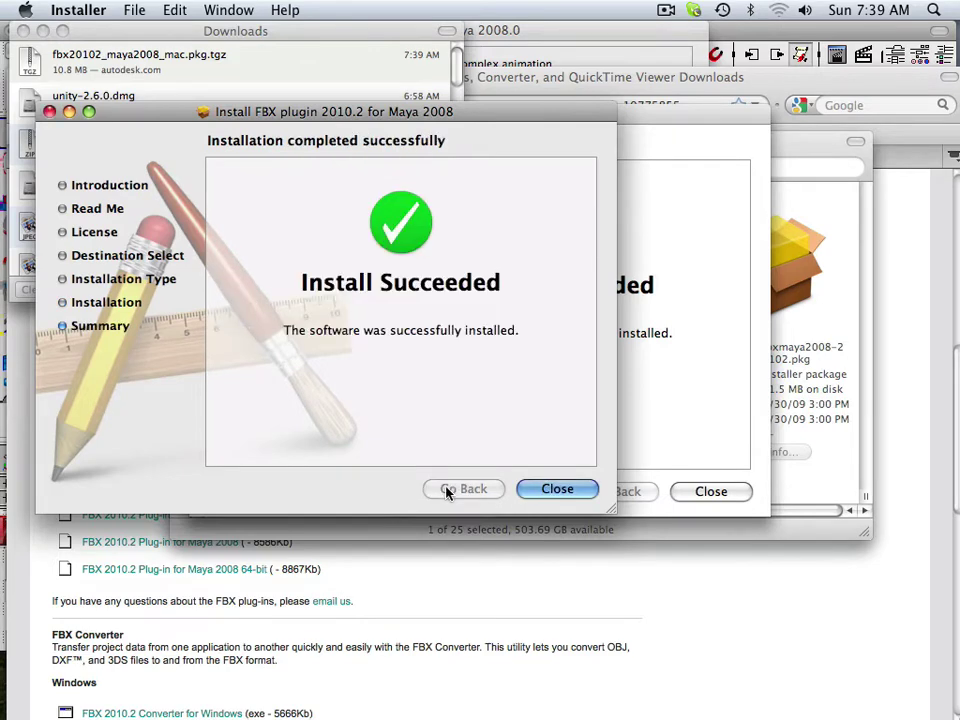
click(553, 489)
key(Return)
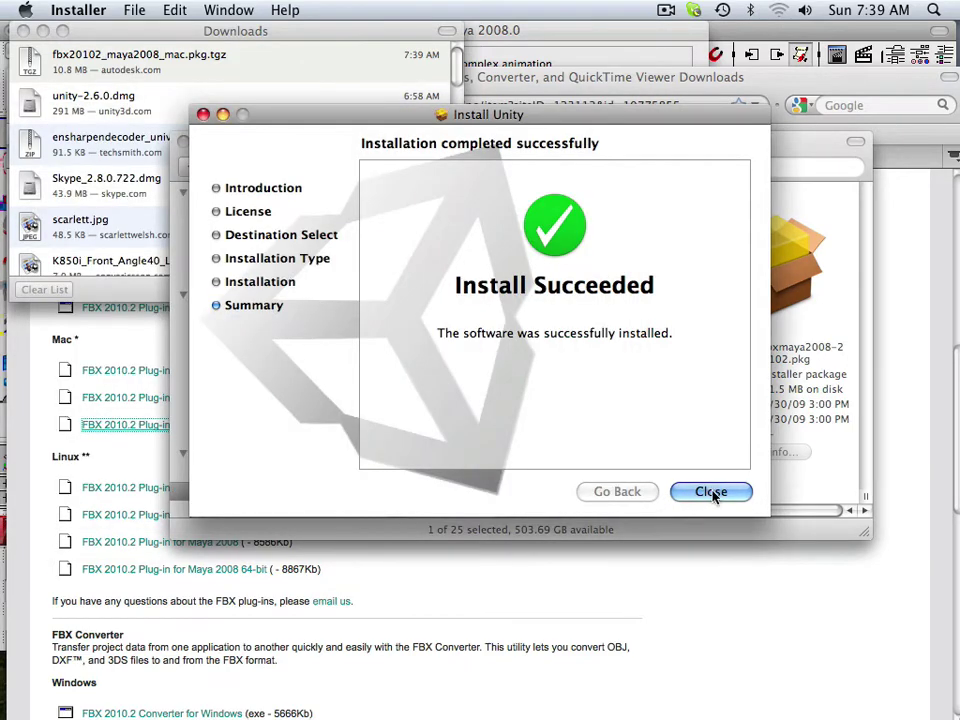
click(500, 577)
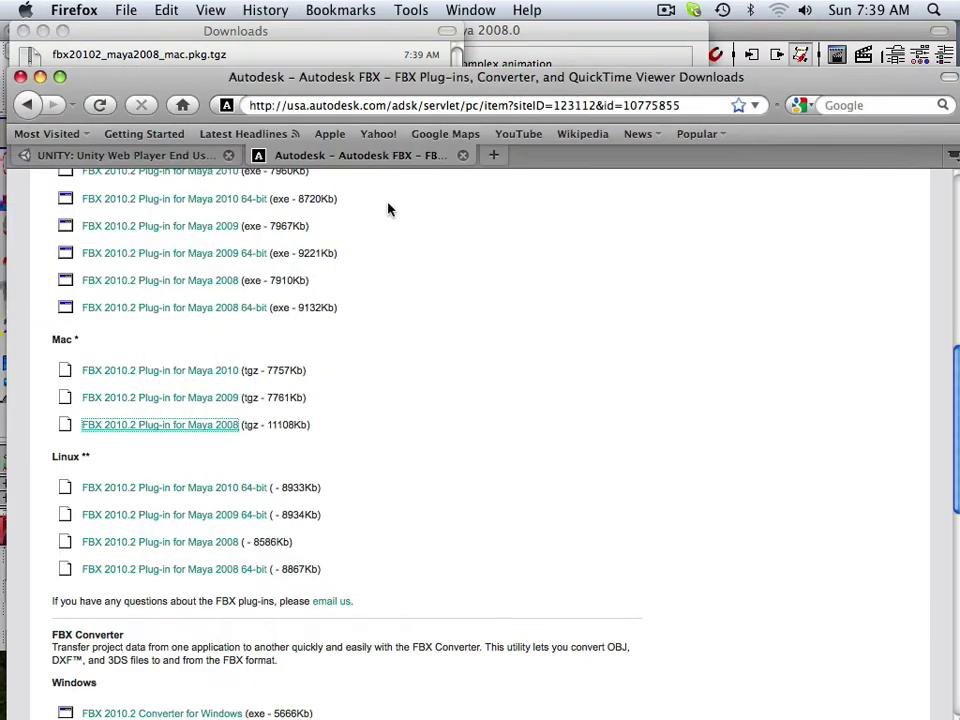
Dismiss the version notice, close the old FBX Exporter, start a new unsaved scene, then quit Maya
click(590, 30)
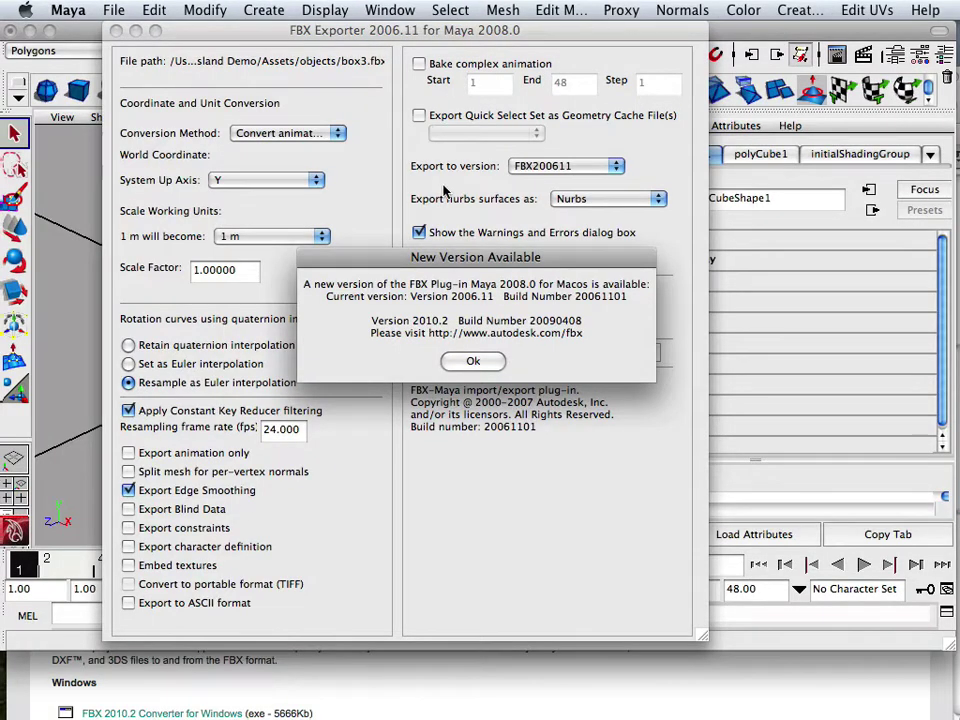
click(463, 359)
click(116, 30)
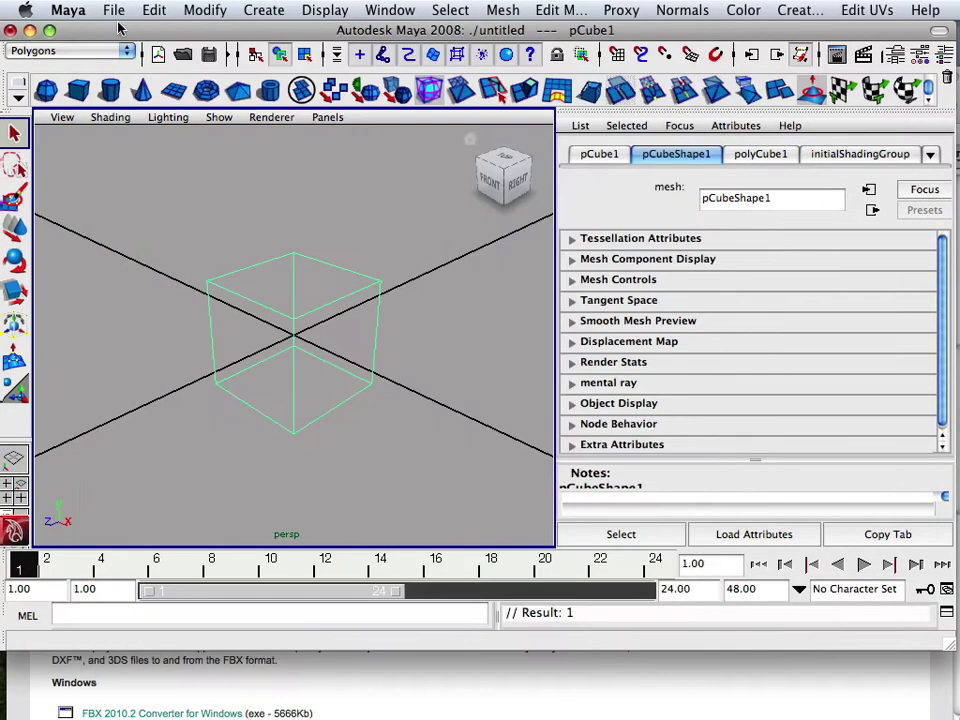
click(57, 10)
mouse_move(105, 10)
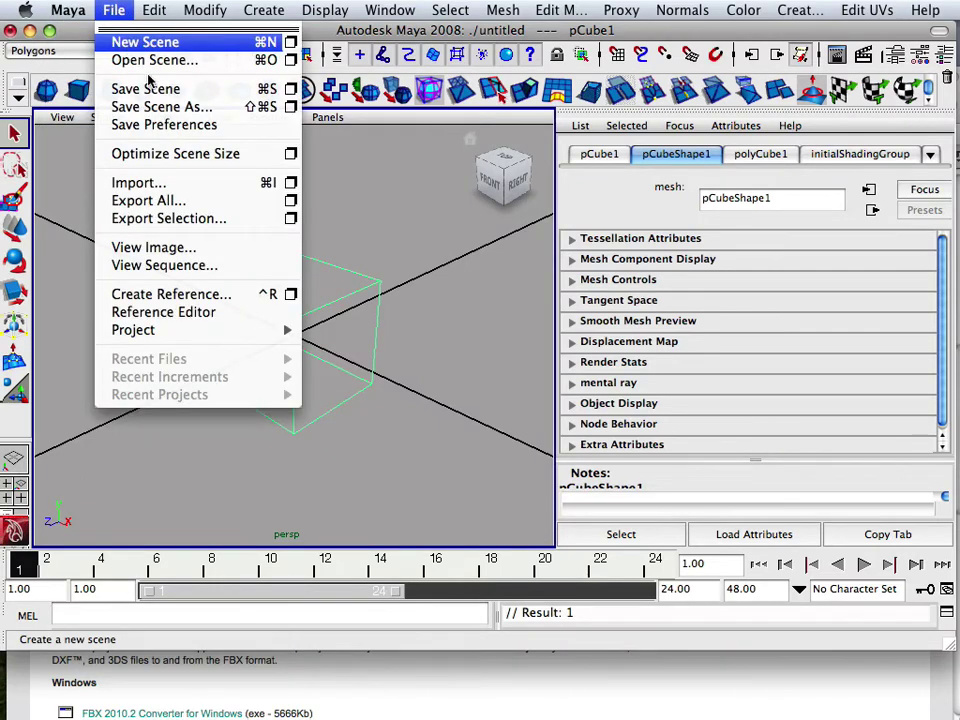
click(145, 42)
click(407, 240)
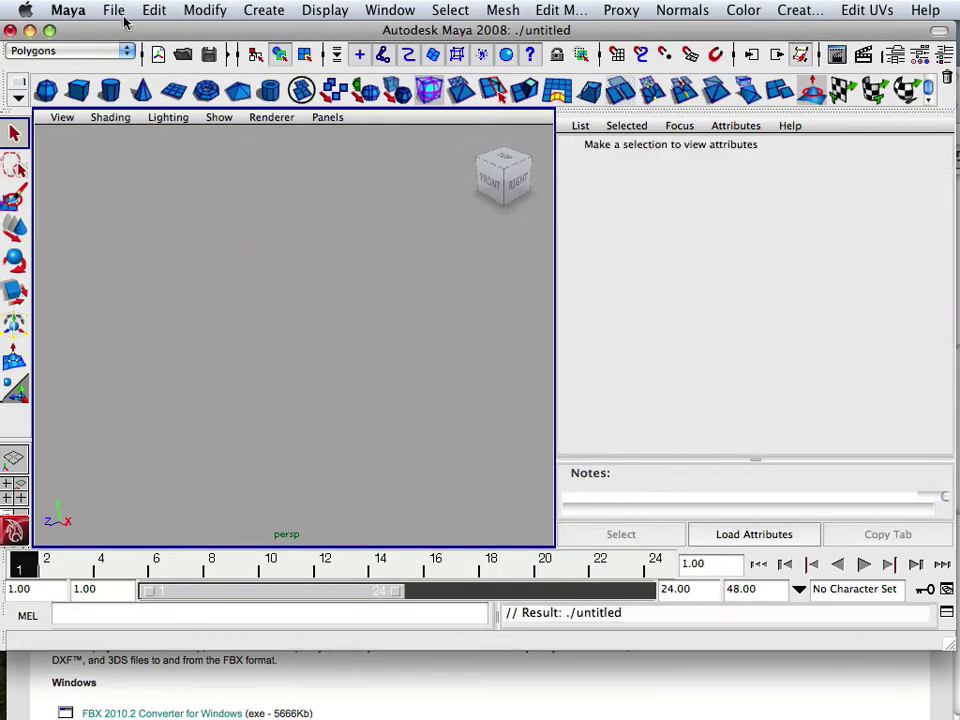
click(68, 10)
click(126, 328)
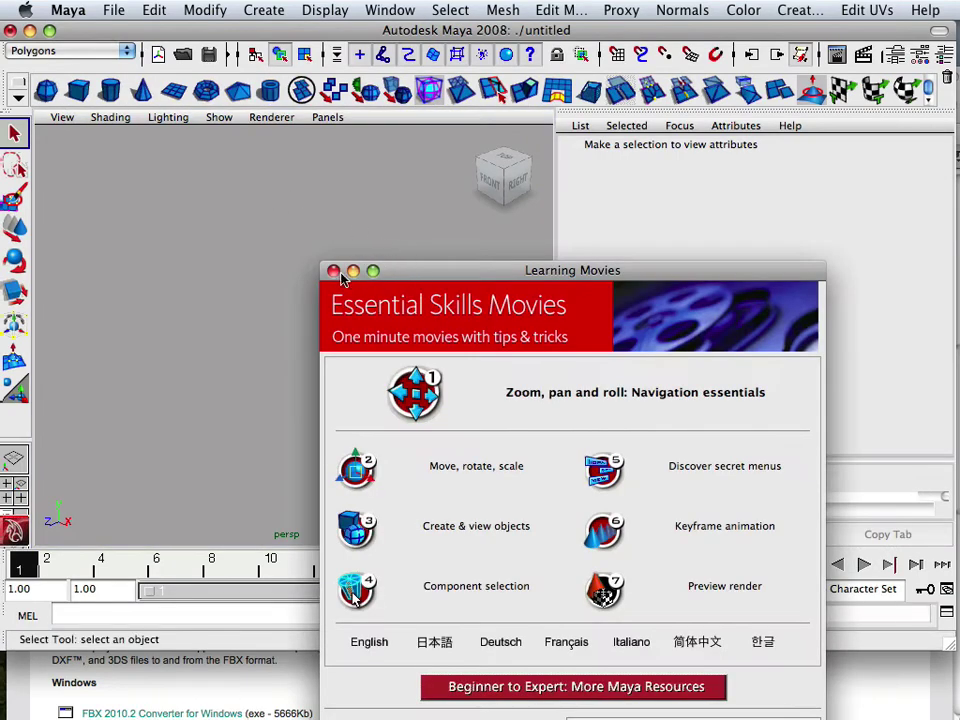
Close the learning movies window, set the linear working unit to meter in Preferences, and save
click(335, 272)
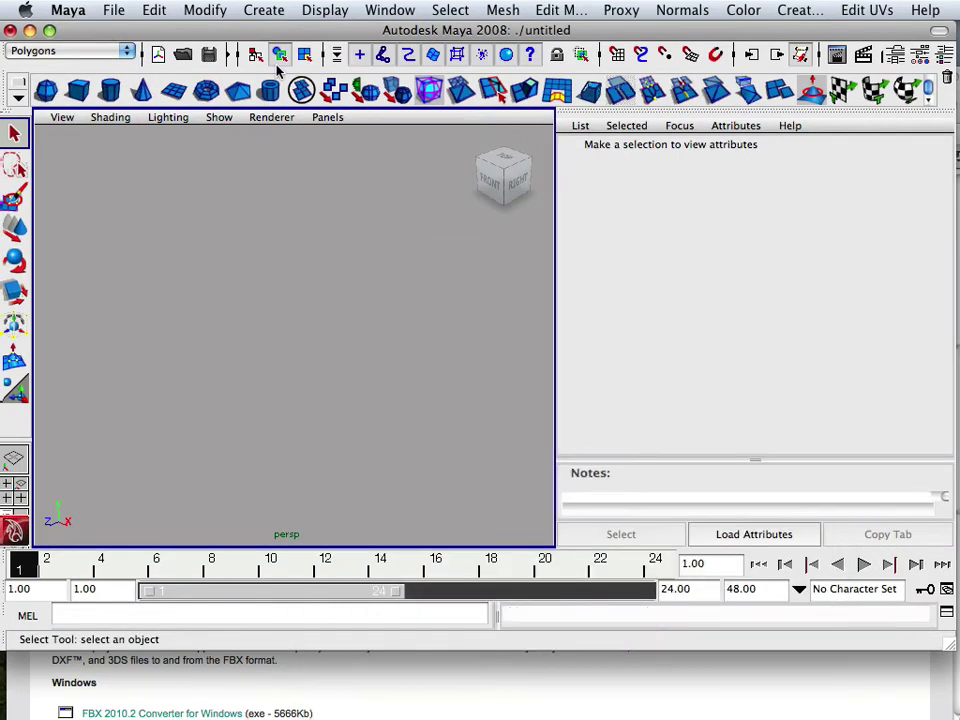
click(390, 10)
mouse_move(430, 113)
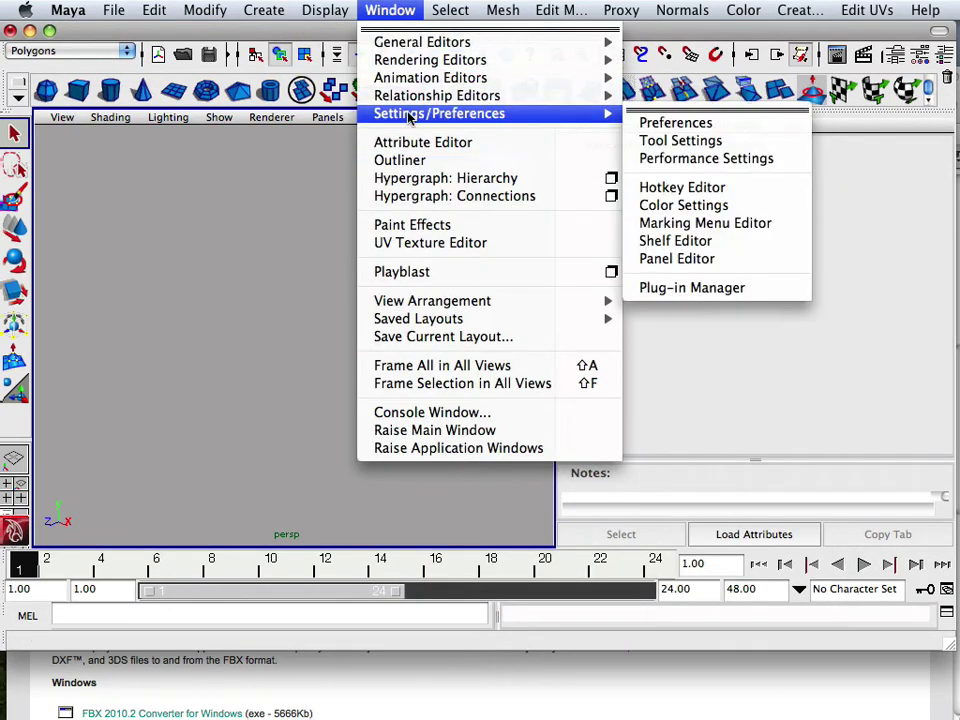
click(665, 123)
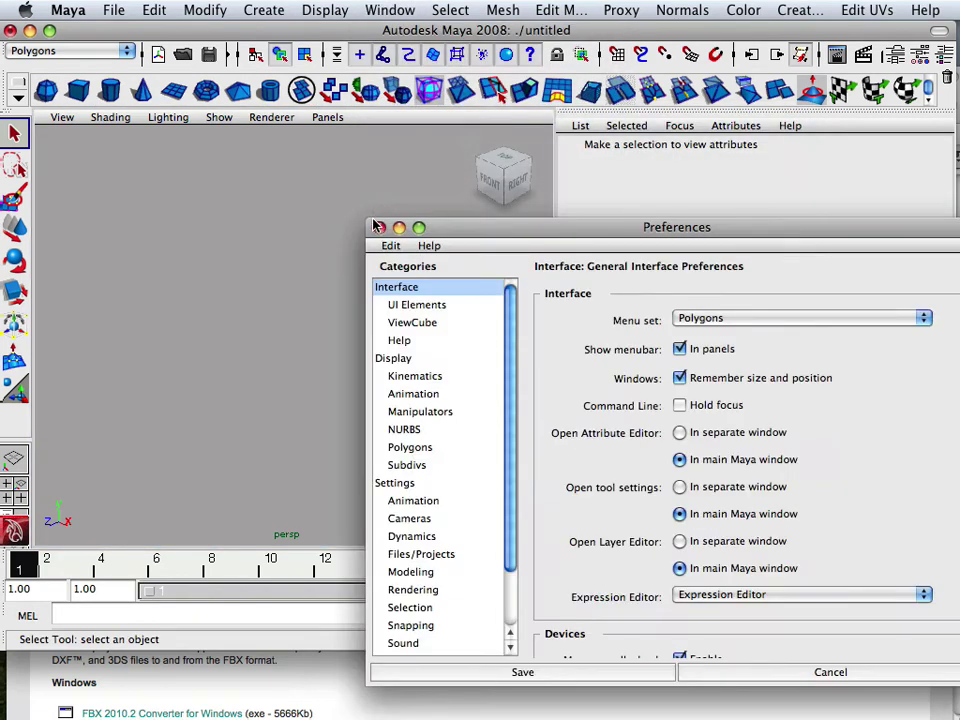
click(409, 484)
click(705, 377)
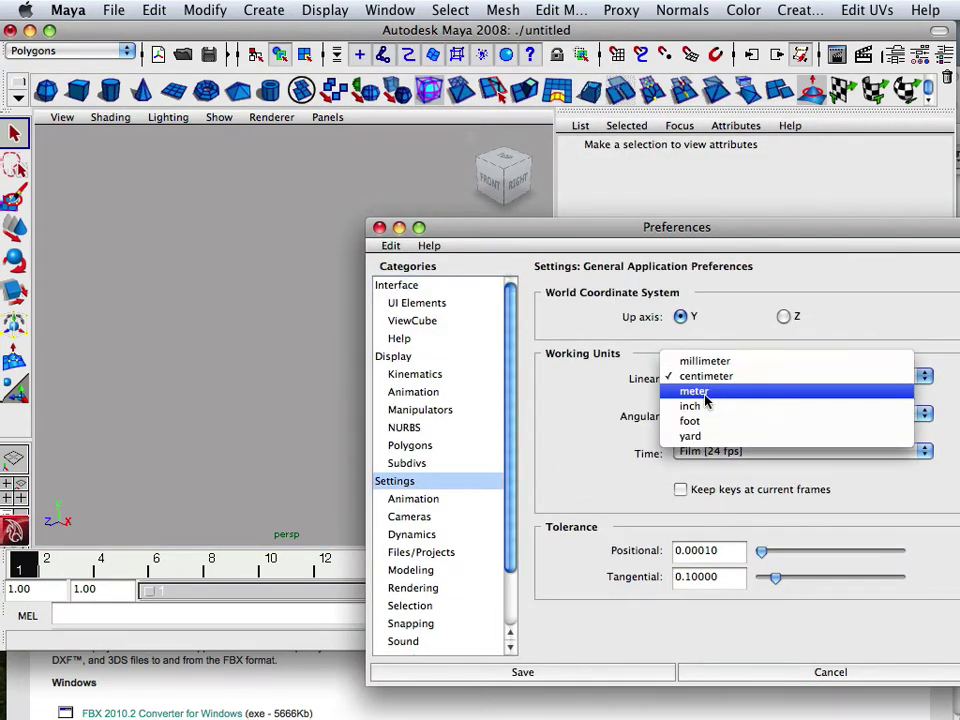
click(706, 393)
click(522, 672)
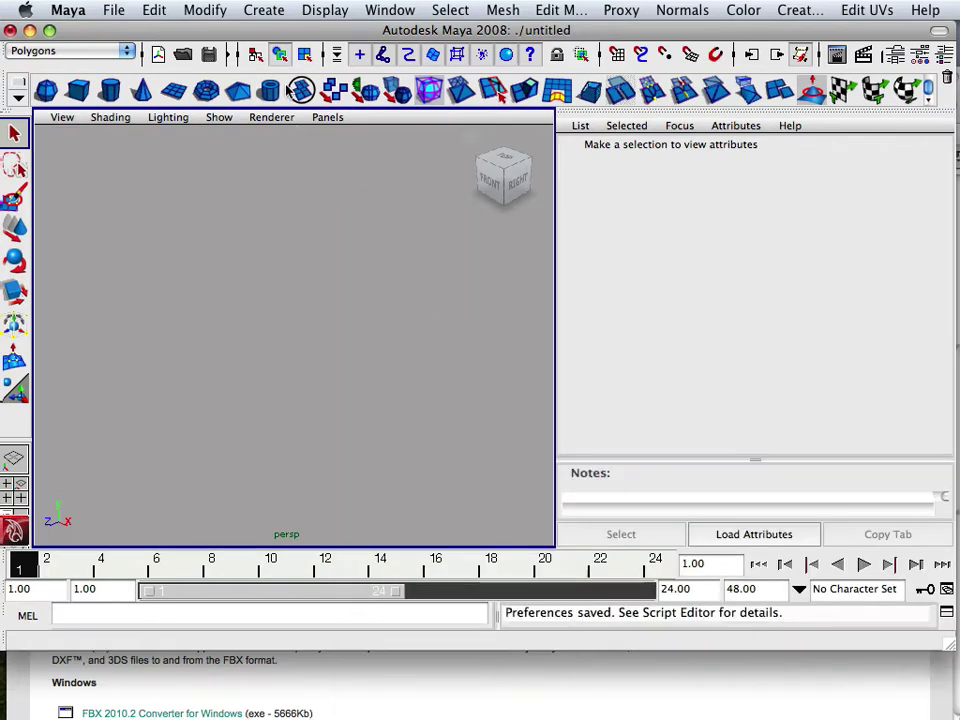
Create and frame a polygon cube, then open Export Selection with the format set to Fbx
click(78, 90)
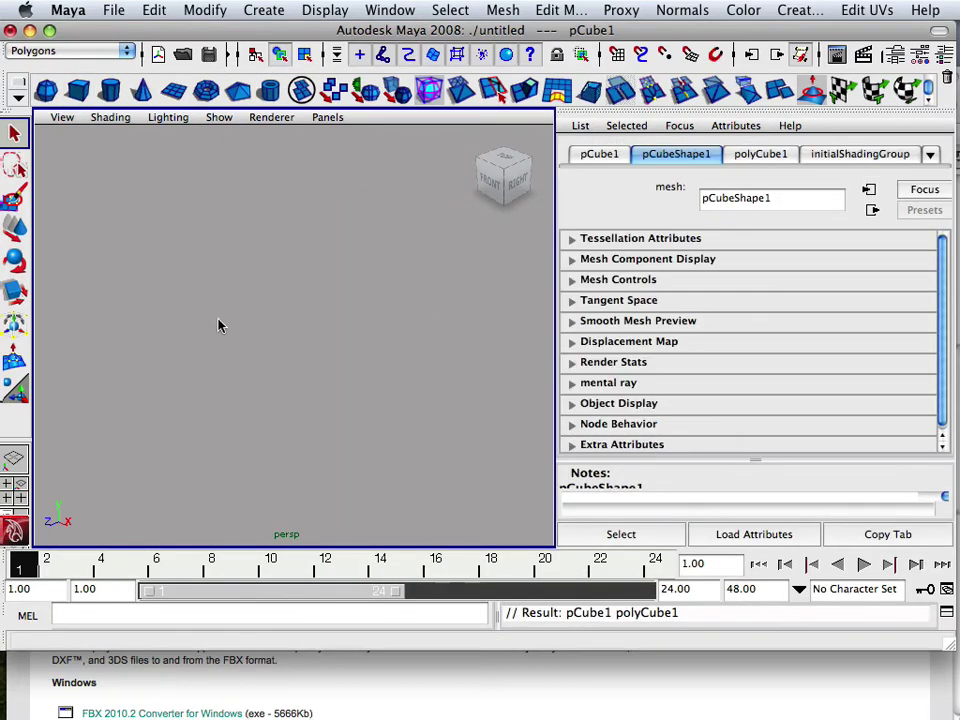
key(f)
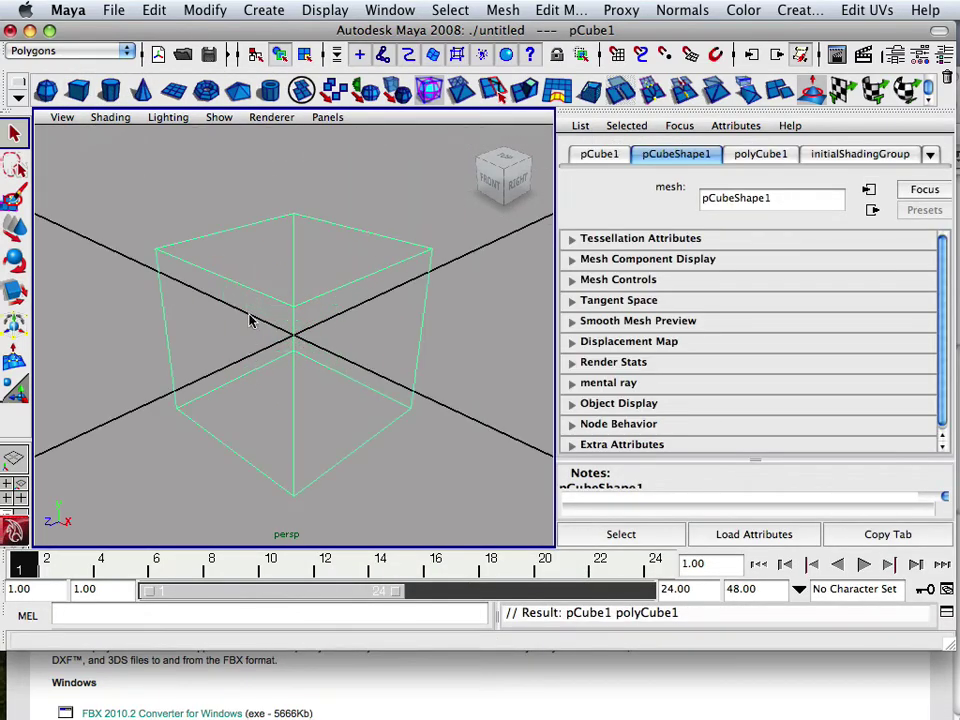
click(114, 10)
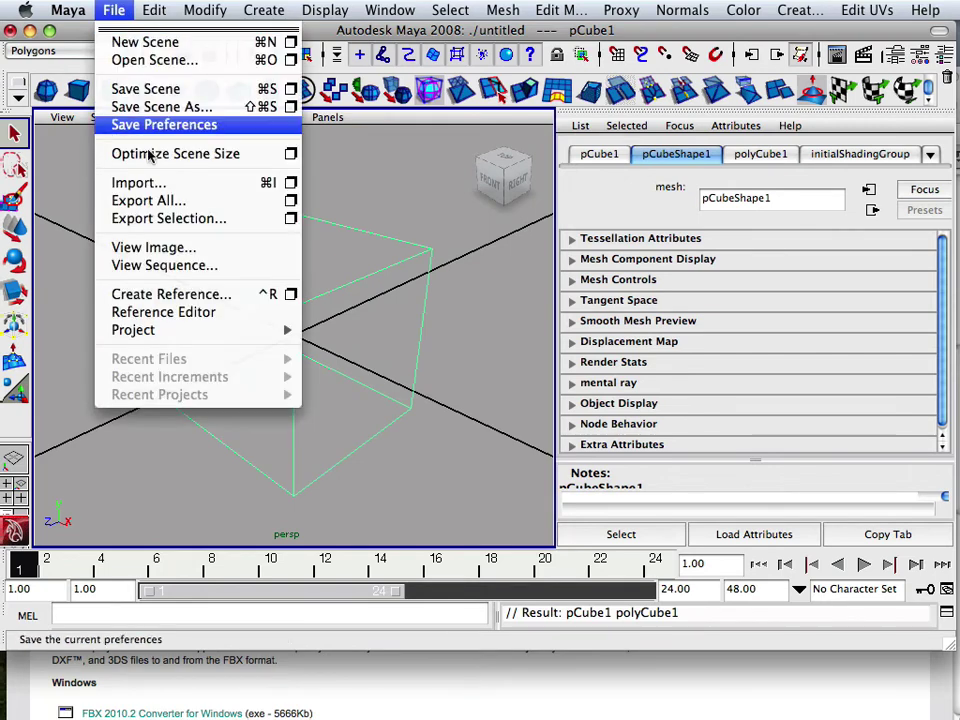
click(162, 220)
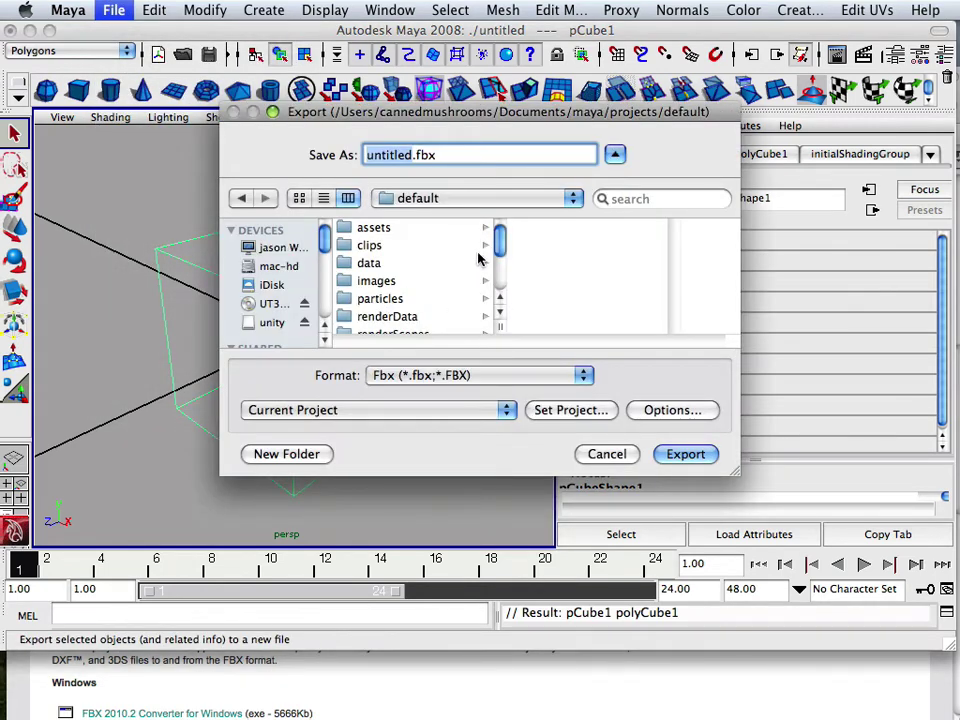
scroll(323, 300, down, 5)
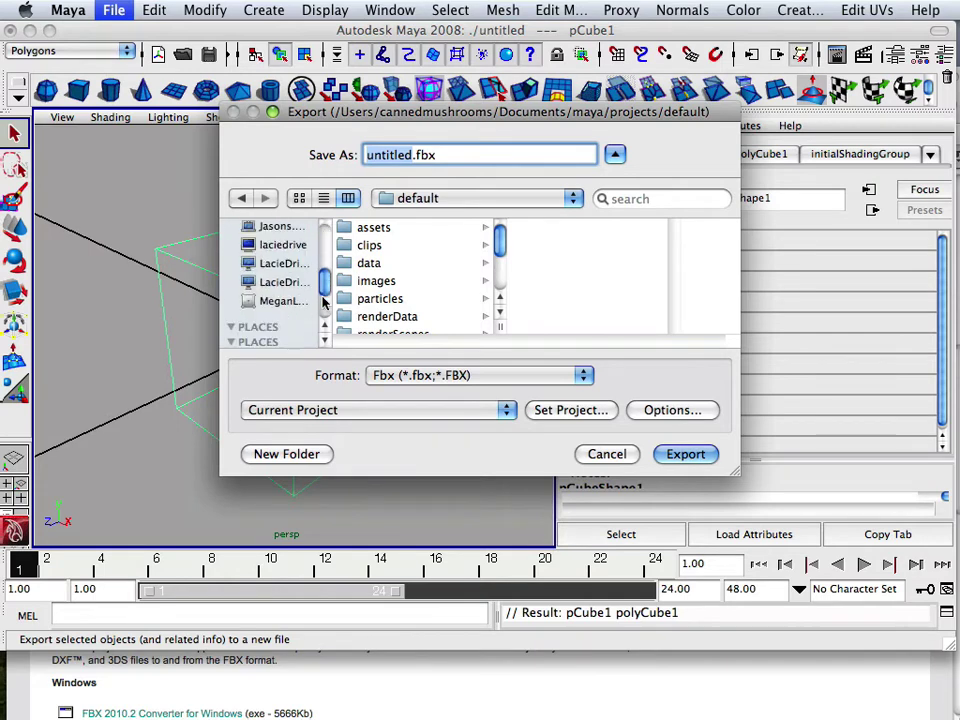
scroll(323, 300, down, 3)
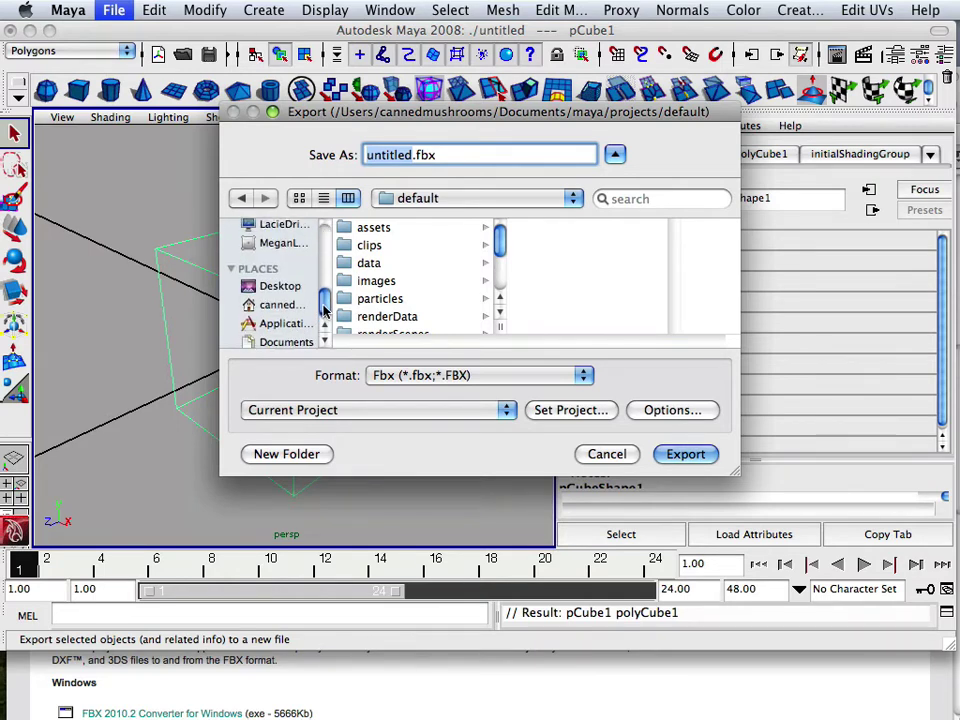
scroll(323, 300, up, 4)
scroll(325, 305, down, 4)
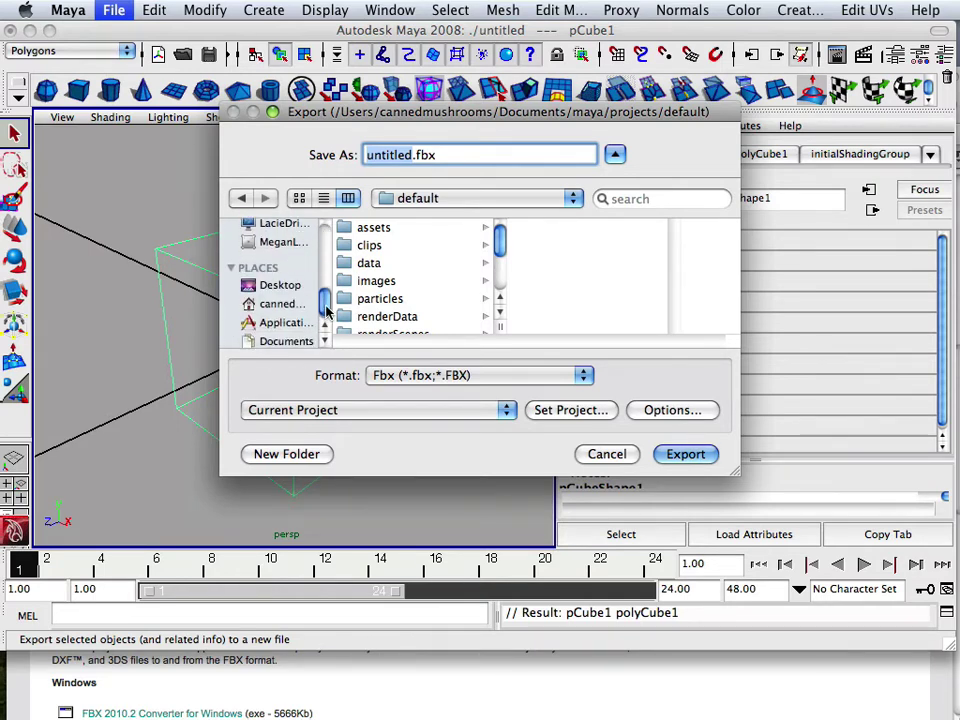
scroll(327, 312, up, 6)
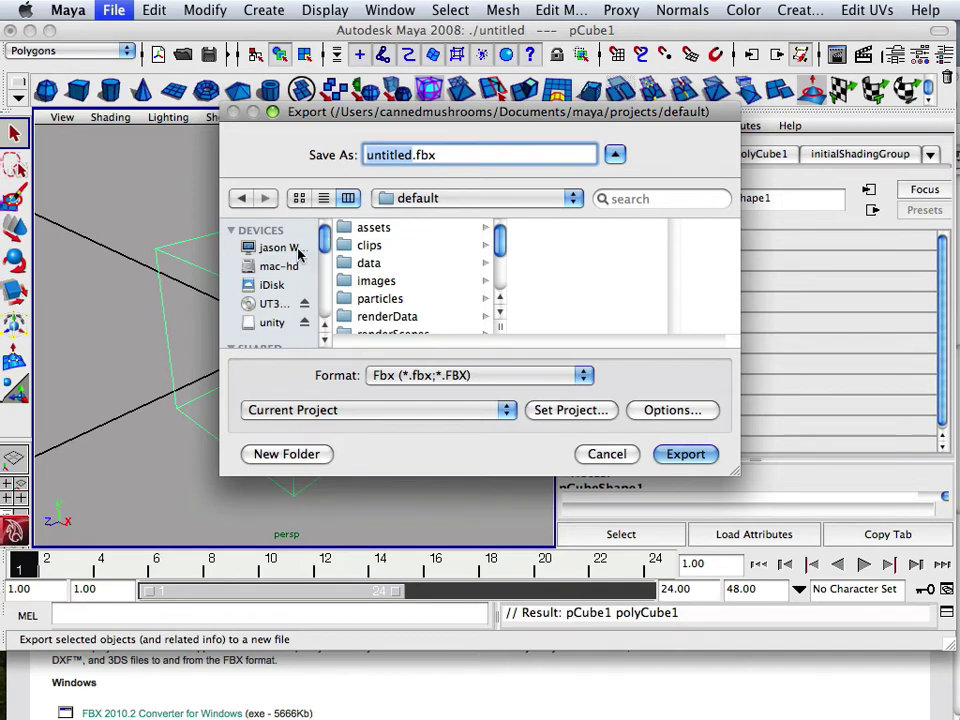
Browse to Users/Shared/Unity/Island Demo/Assets/objects in the export dialog
click(297, 250)
click(380, 263)
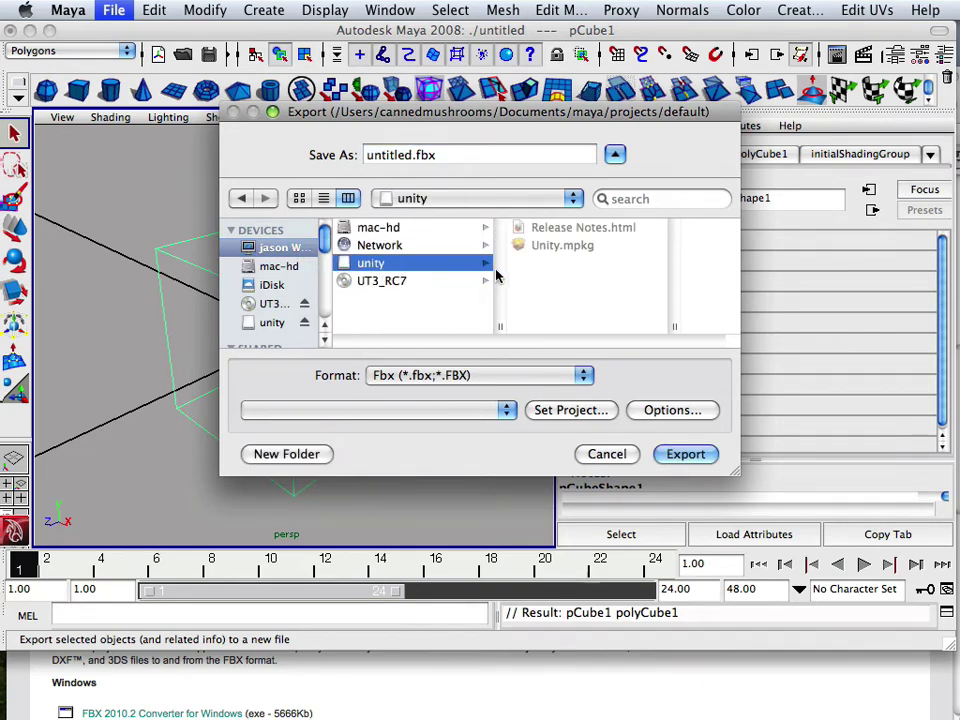
click(395, 229)
click(553, 299)
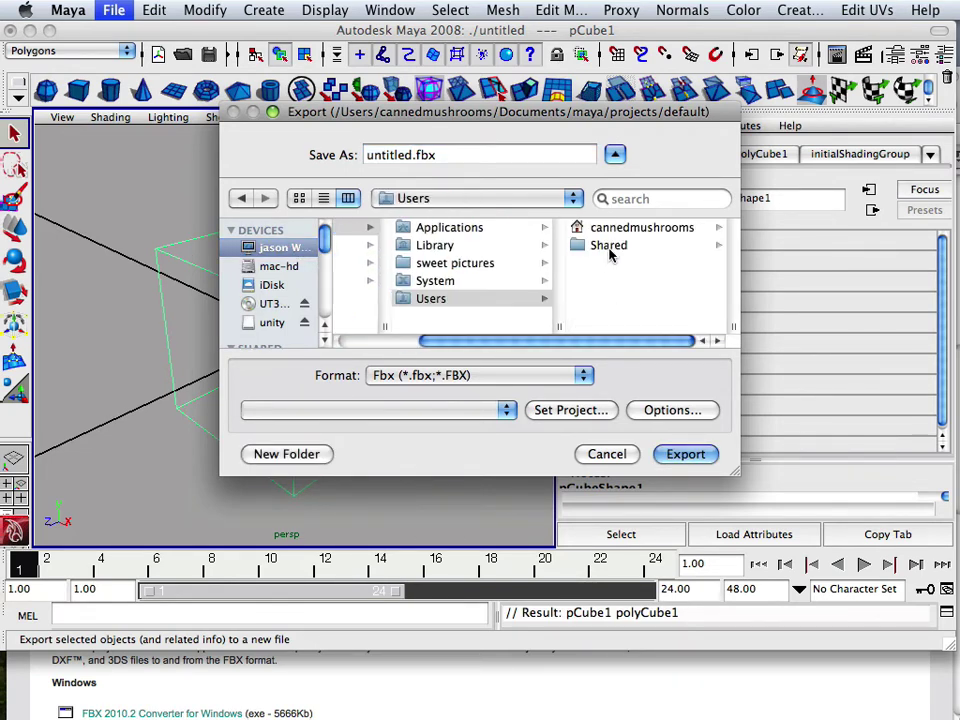
click(609, 246)
drag(735, 240, 724, 306)
click(634, 310)
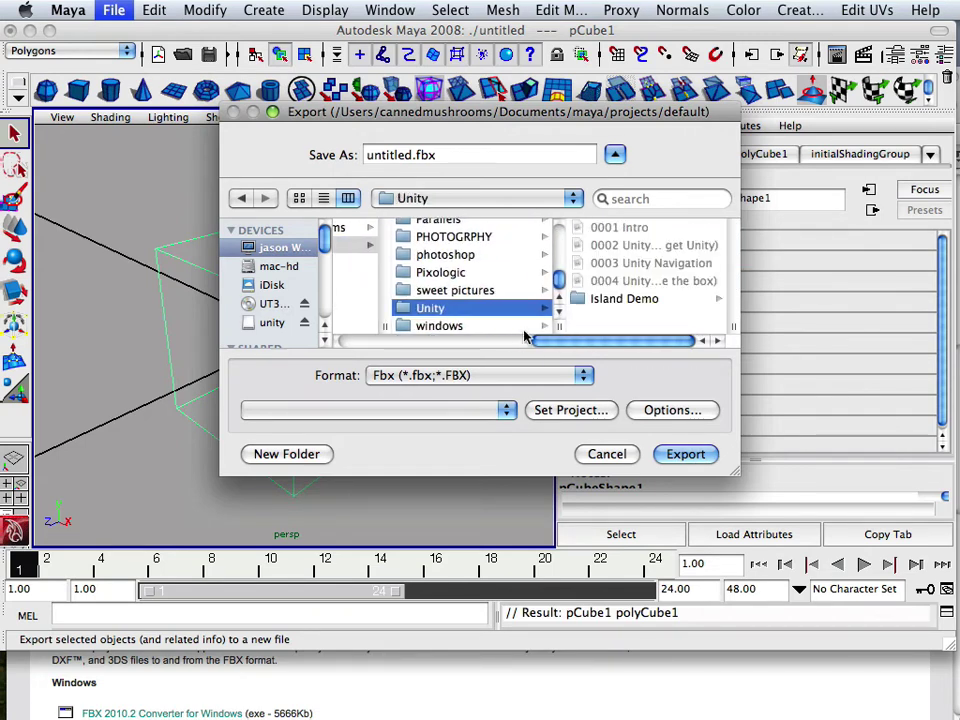
click(632, 299)
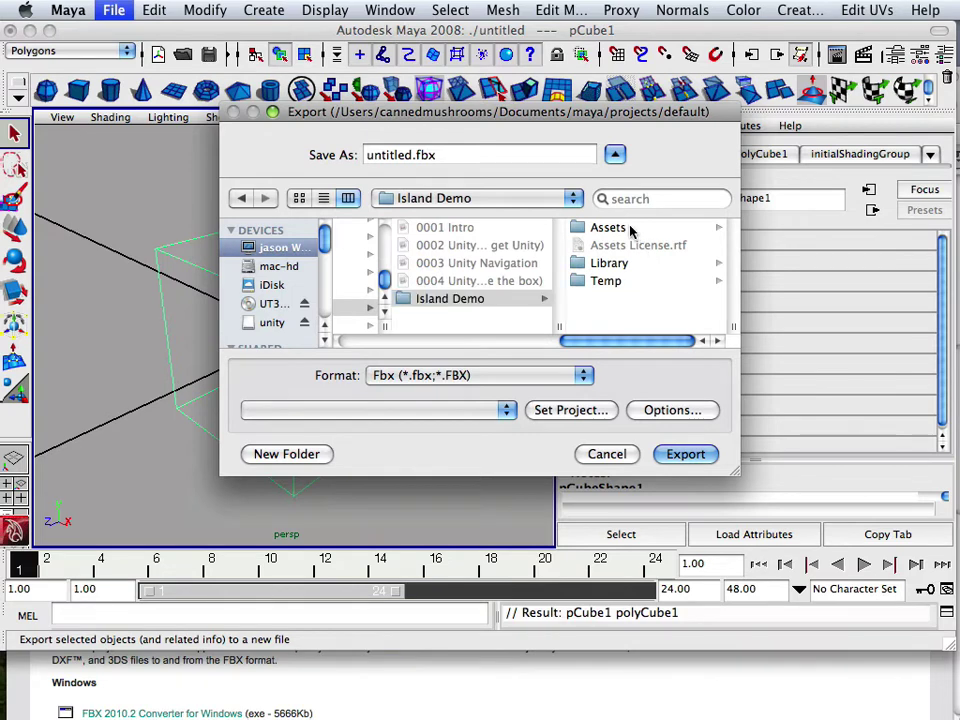
click(608, 228)
drag(733, 236, 731, 273)
click(655, 247)
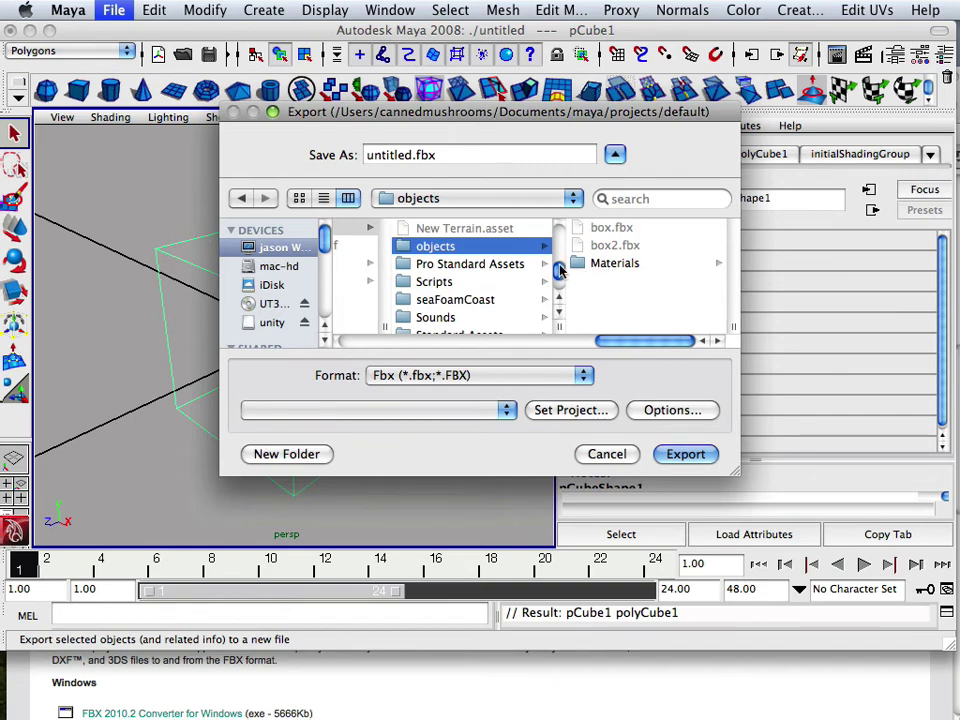
Rename the export from box2.fbx to box4.fbx and export the cube
drag(559, 270, 558, 262)
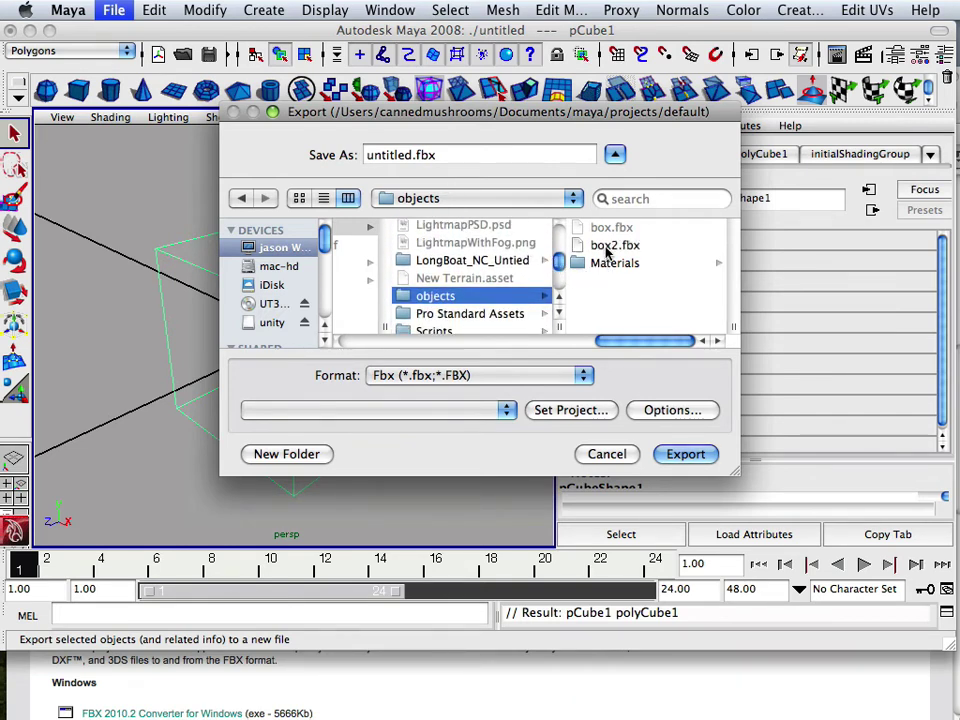
click(606, 246)
key(BackSpace)
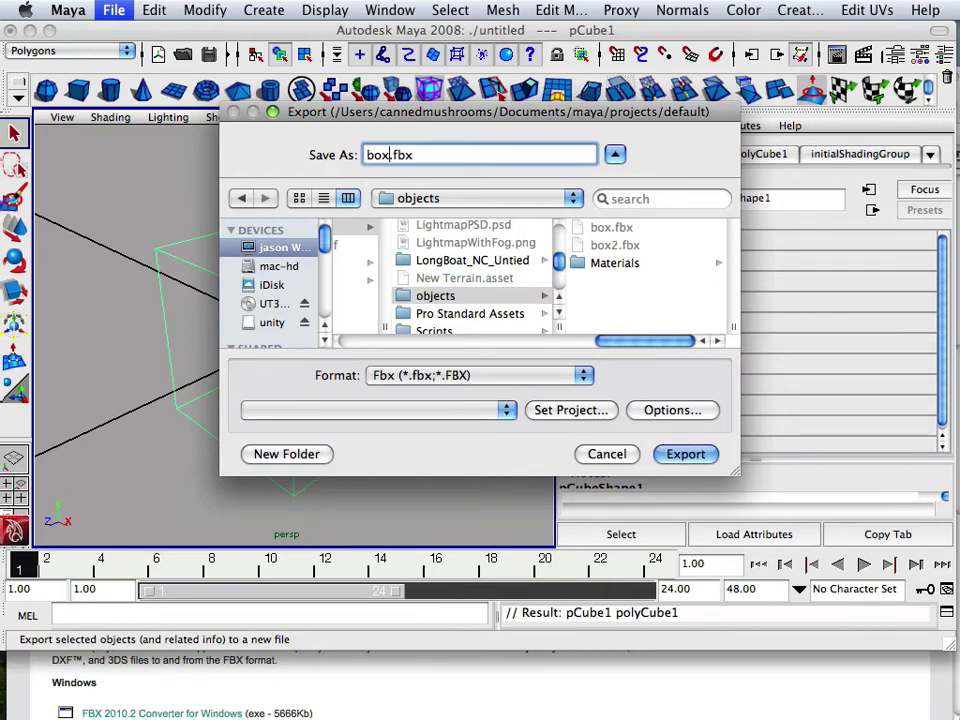
text(4)
click(680, 454)
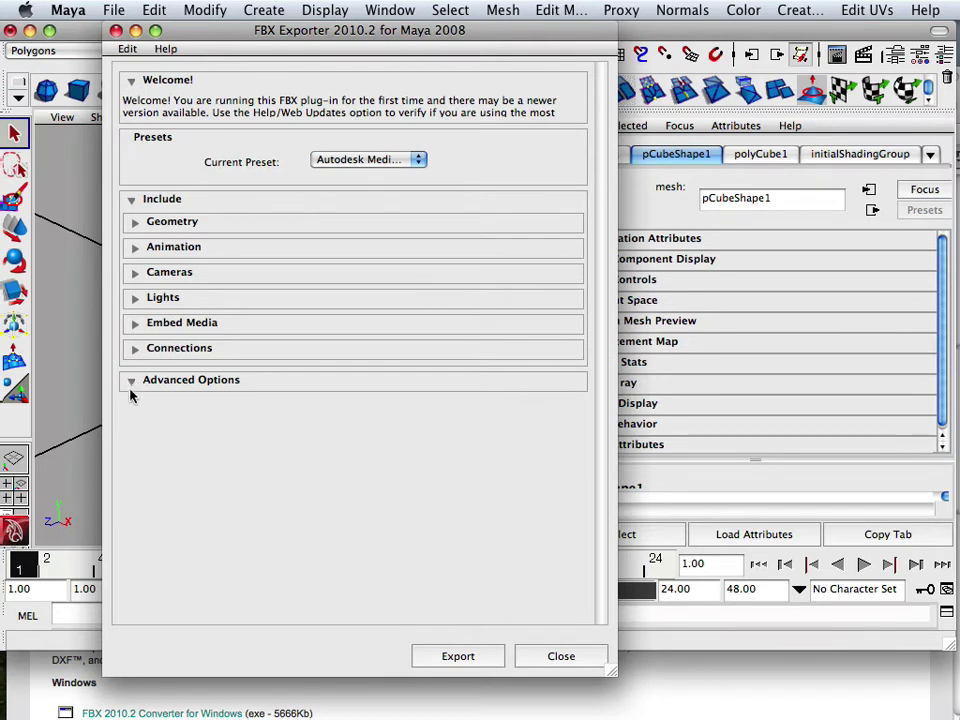
Under the FBX Exporter's Advanced Options, convert file units to Centimeters for a 100.0 scale factor
click(135, 404)
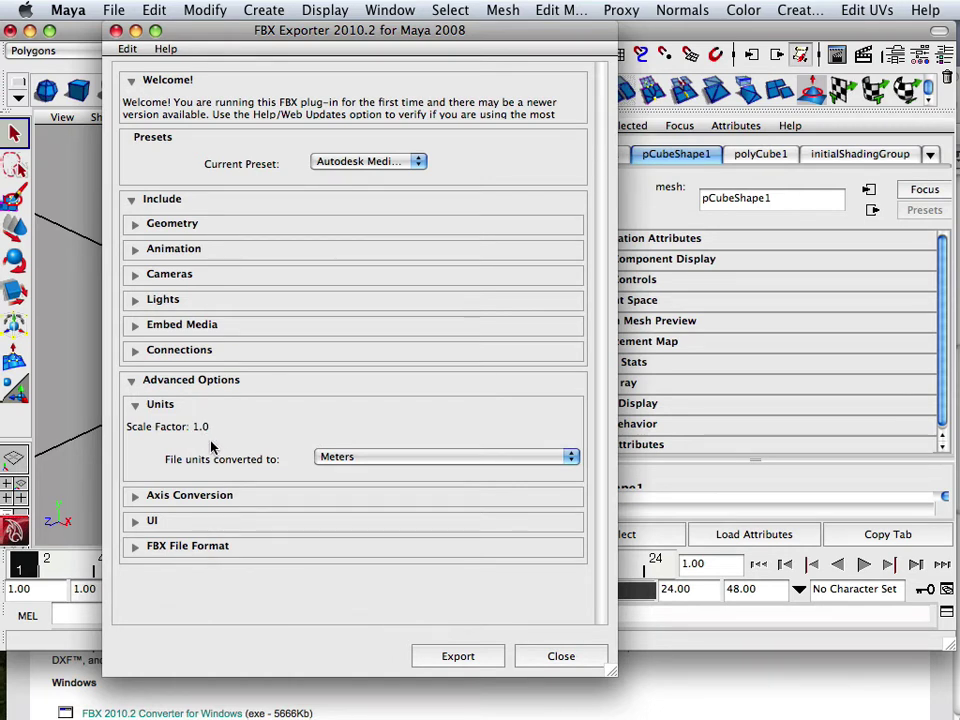
click(323, 462)
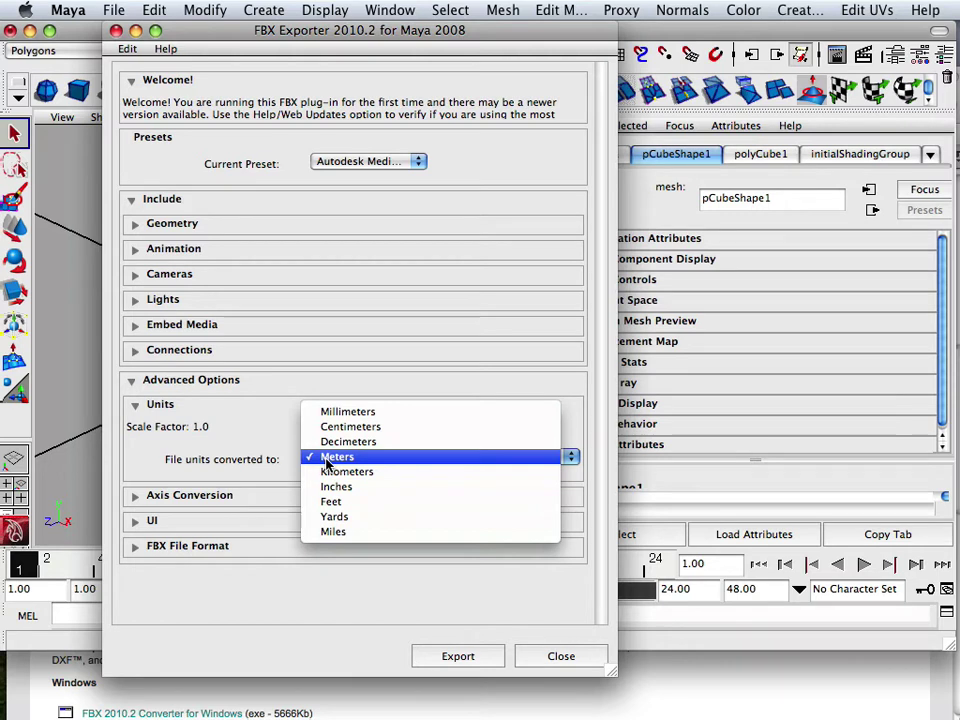
click(337, 428)
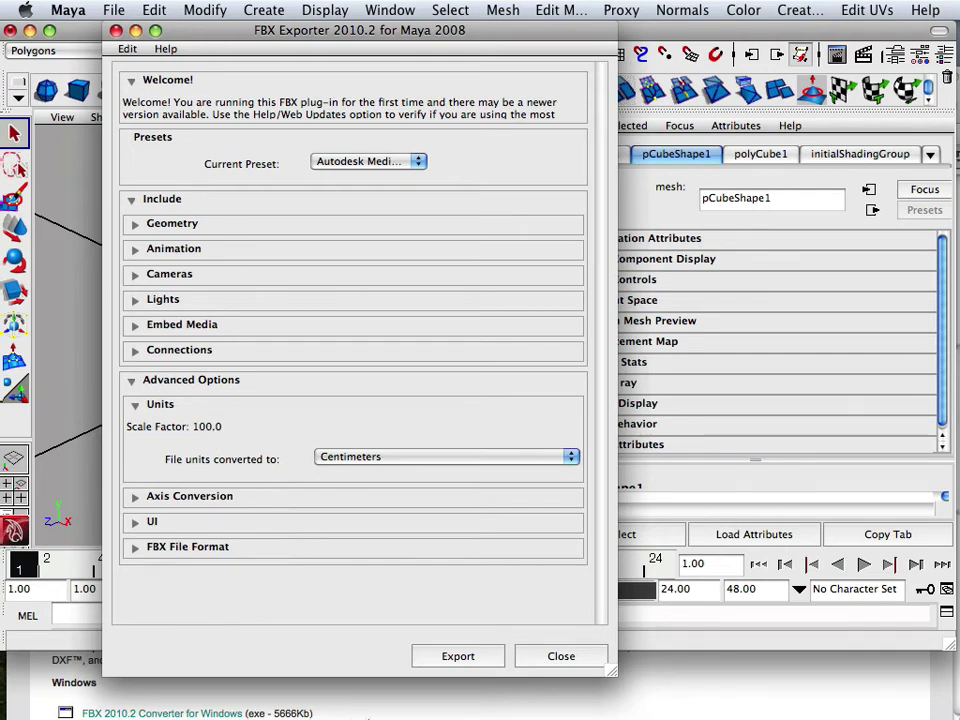
mouse_move(441, 692)
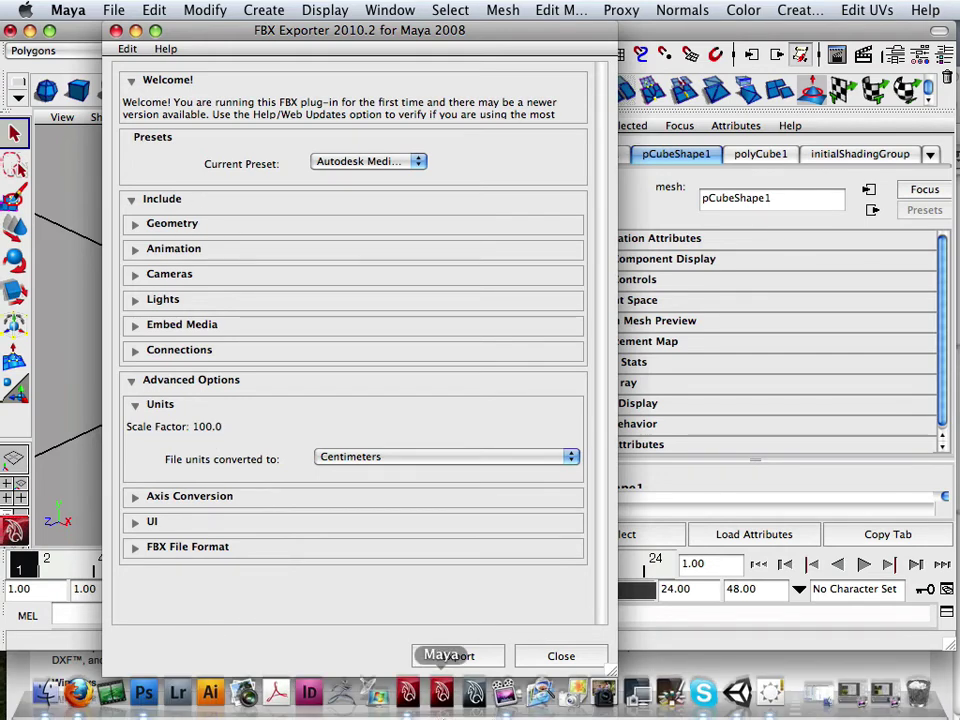
click(737, 692)
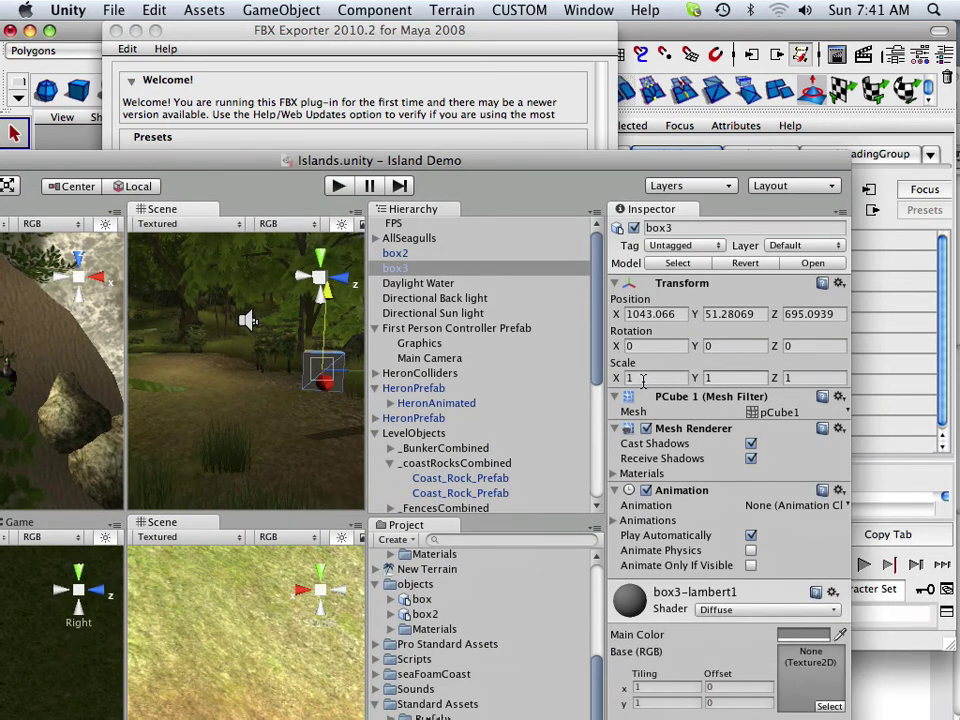
click(330, 68)
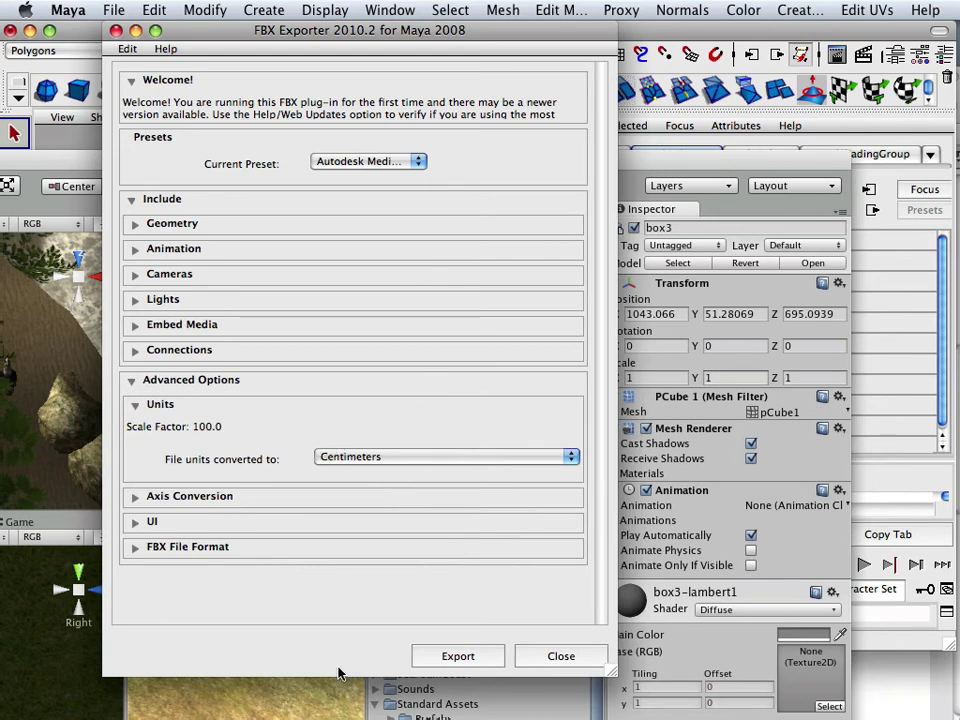
Run the box4.fbx export, then drag the imported box4 model into Unity's Scene view
click(459, 656)
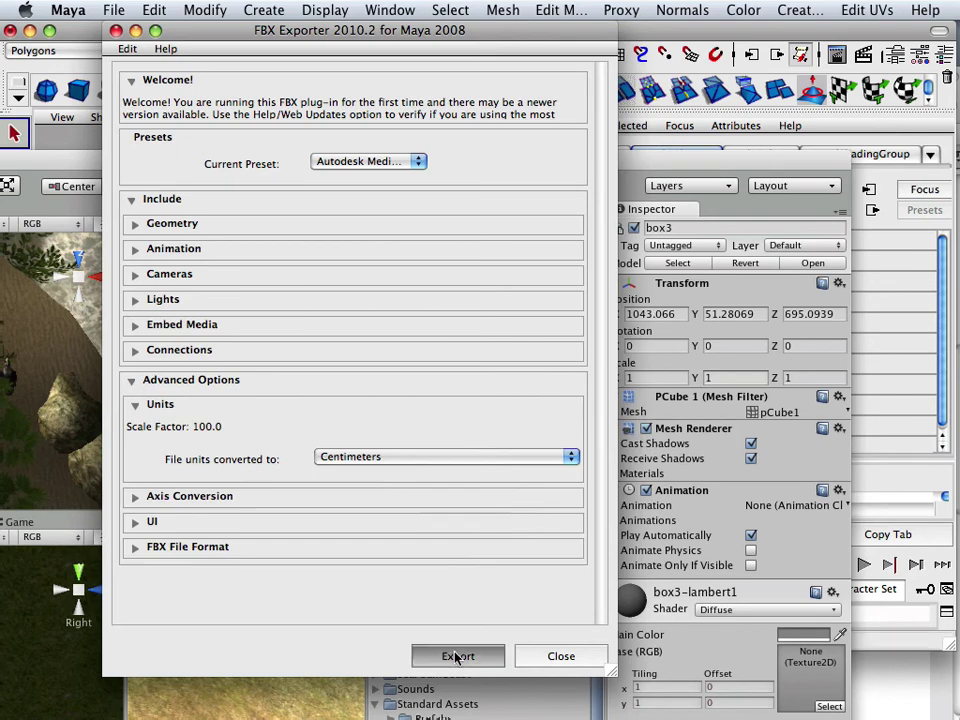
click(491, 688)
double_click(451, 167)
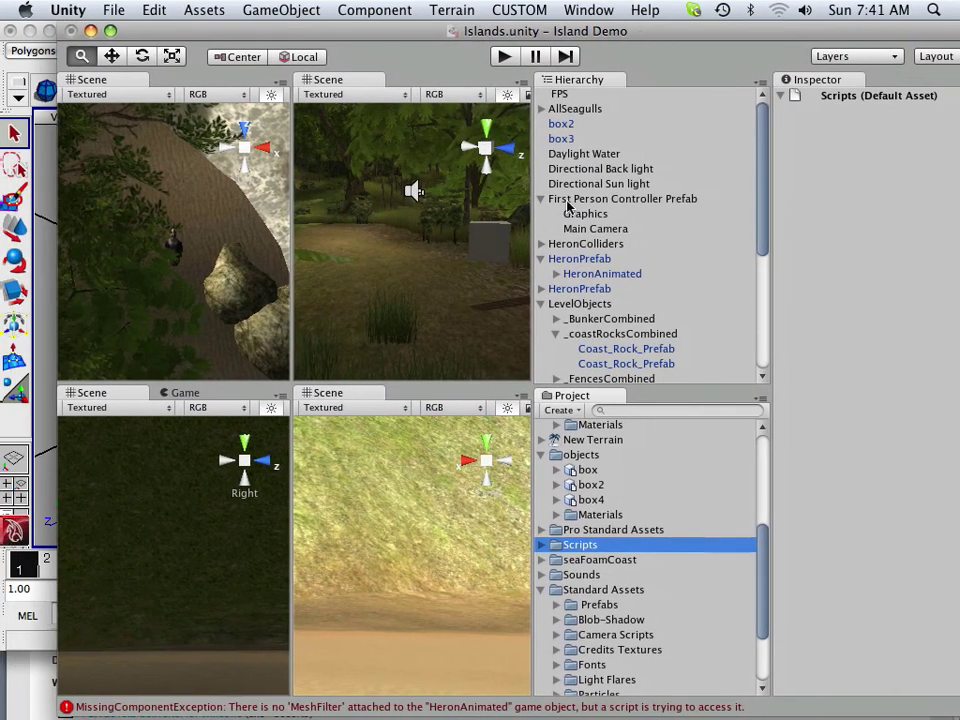
click(596, 502)
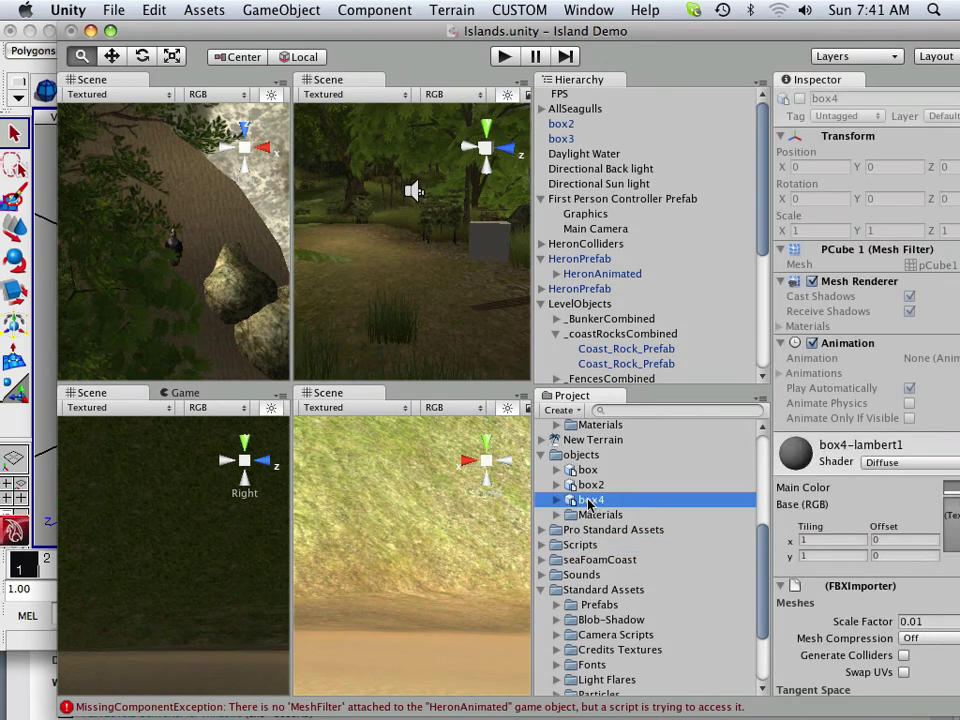
drag(590, 503, 410, 245)
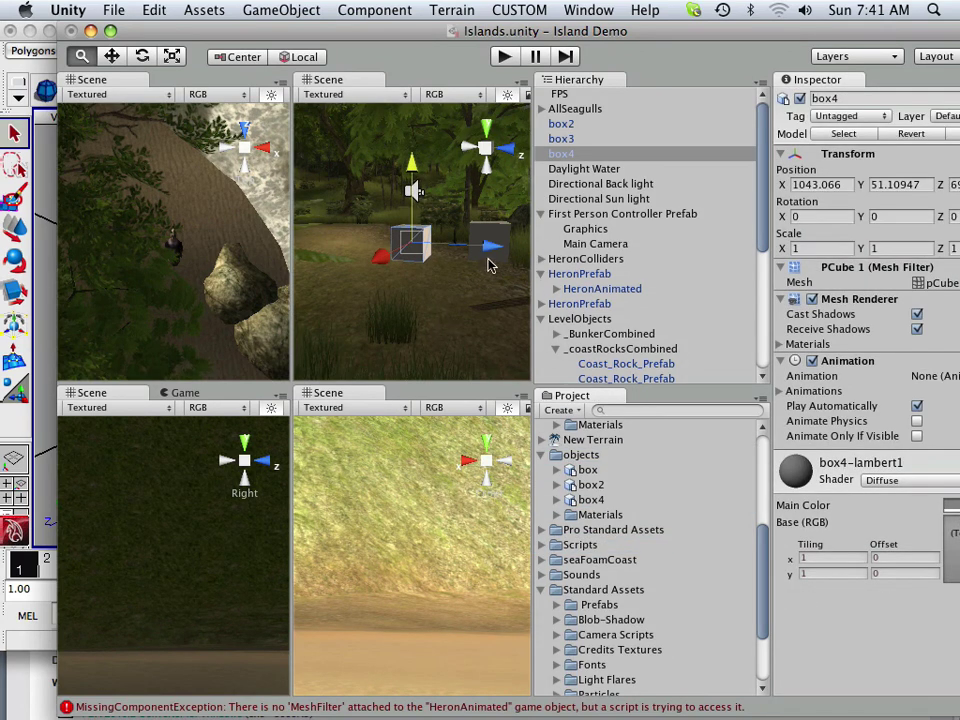
Move box4 along Z and Y beside box3 and compare the two boxes' sizes
drag(490, 262, 505, 323)
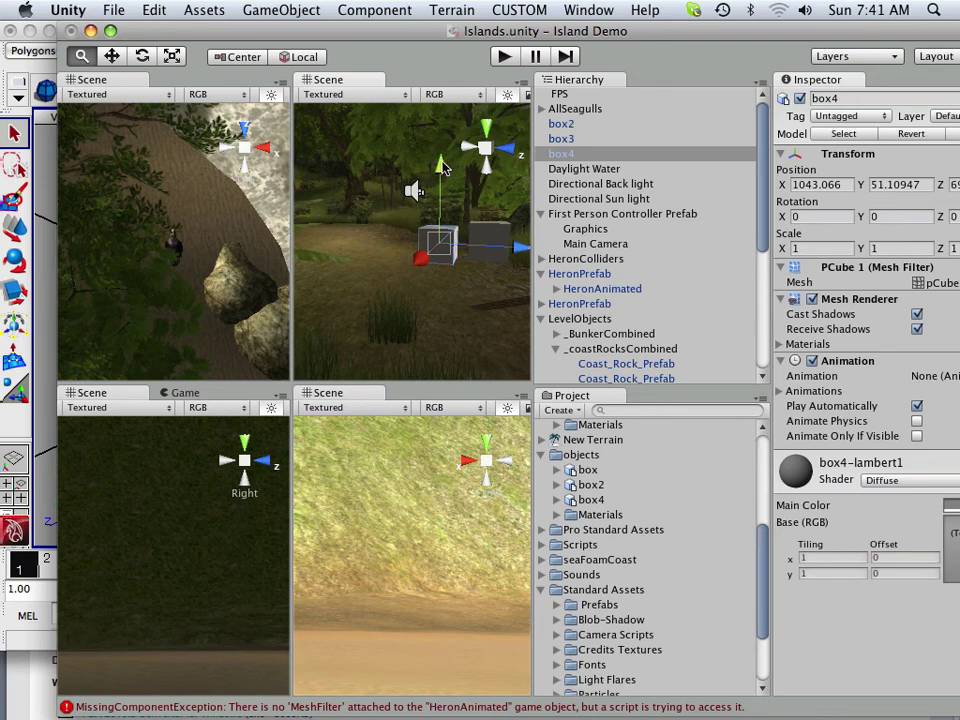
drag(442, 170, 448, 196)
click(488, 240)
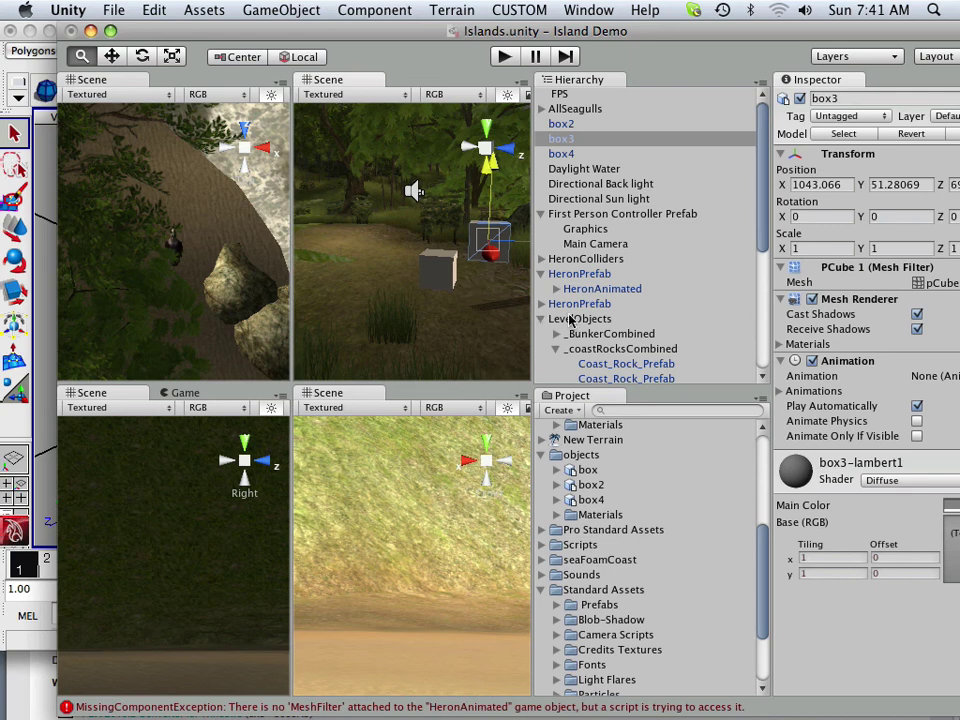
click(447, 274)
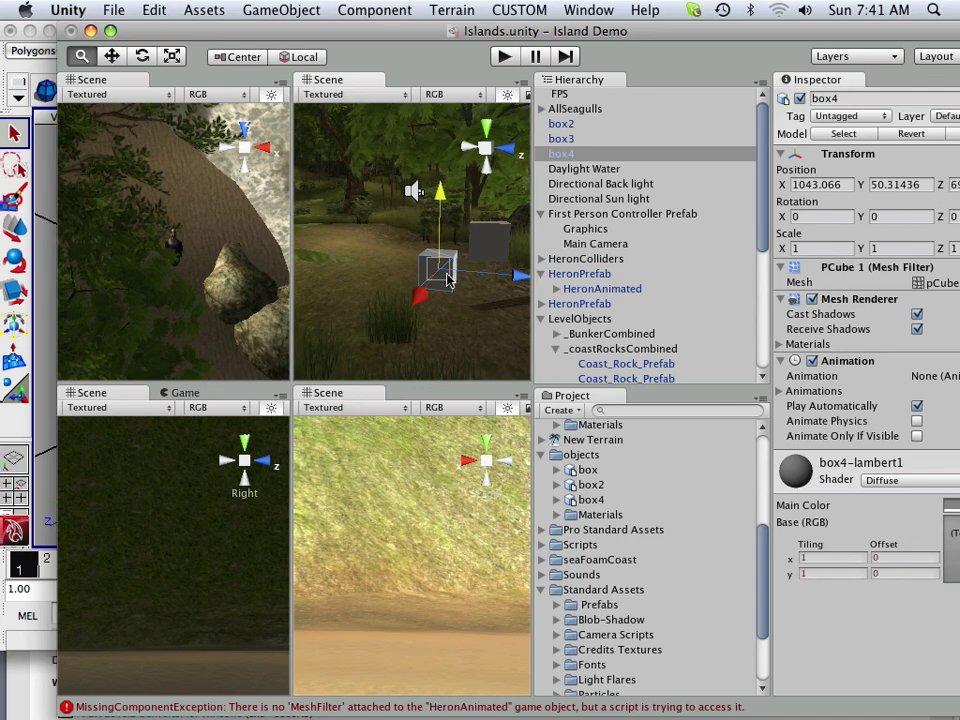
drag(447, 34, 405, 42)
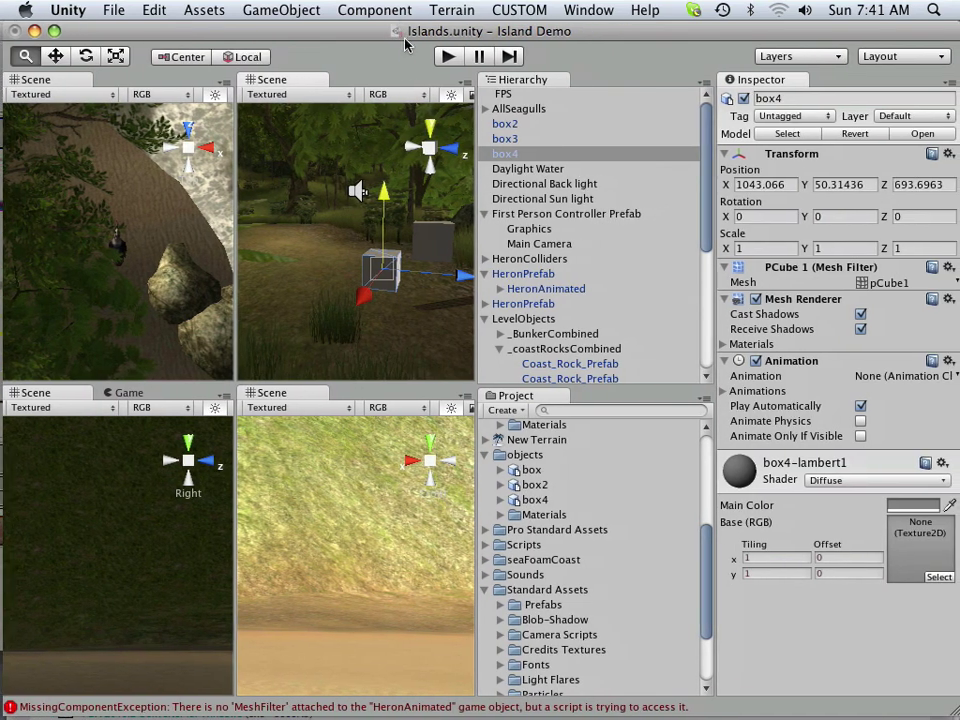